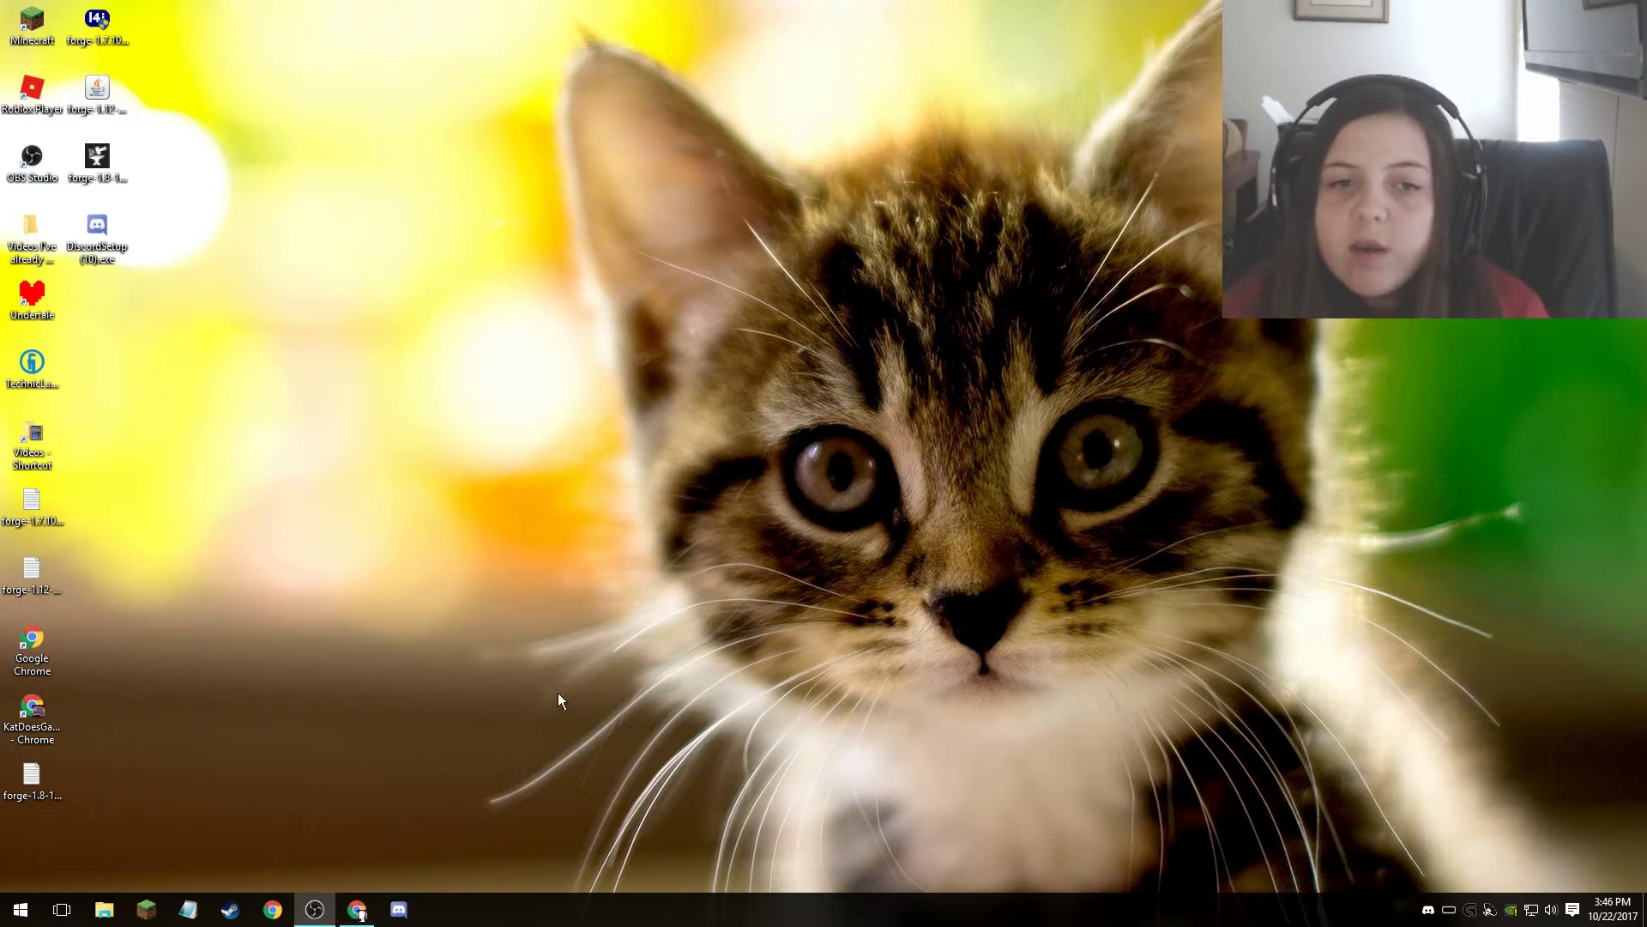
Step: Show the Discord username and tag in account settings, then return to Friends
click(368, 912)
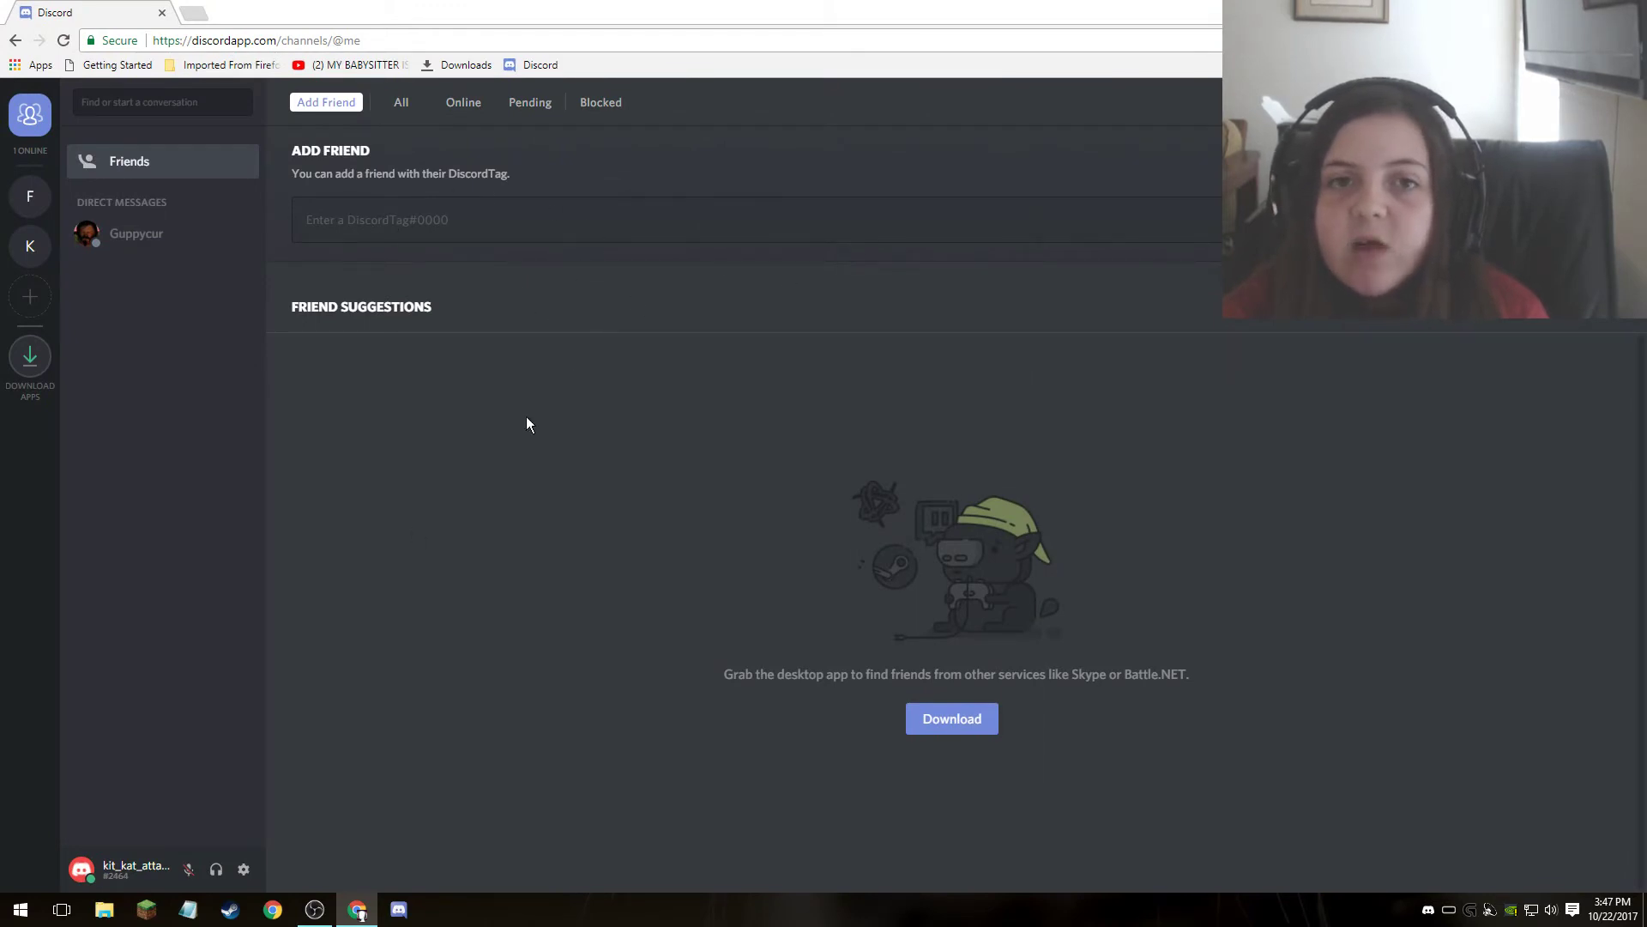
click(243, 870)
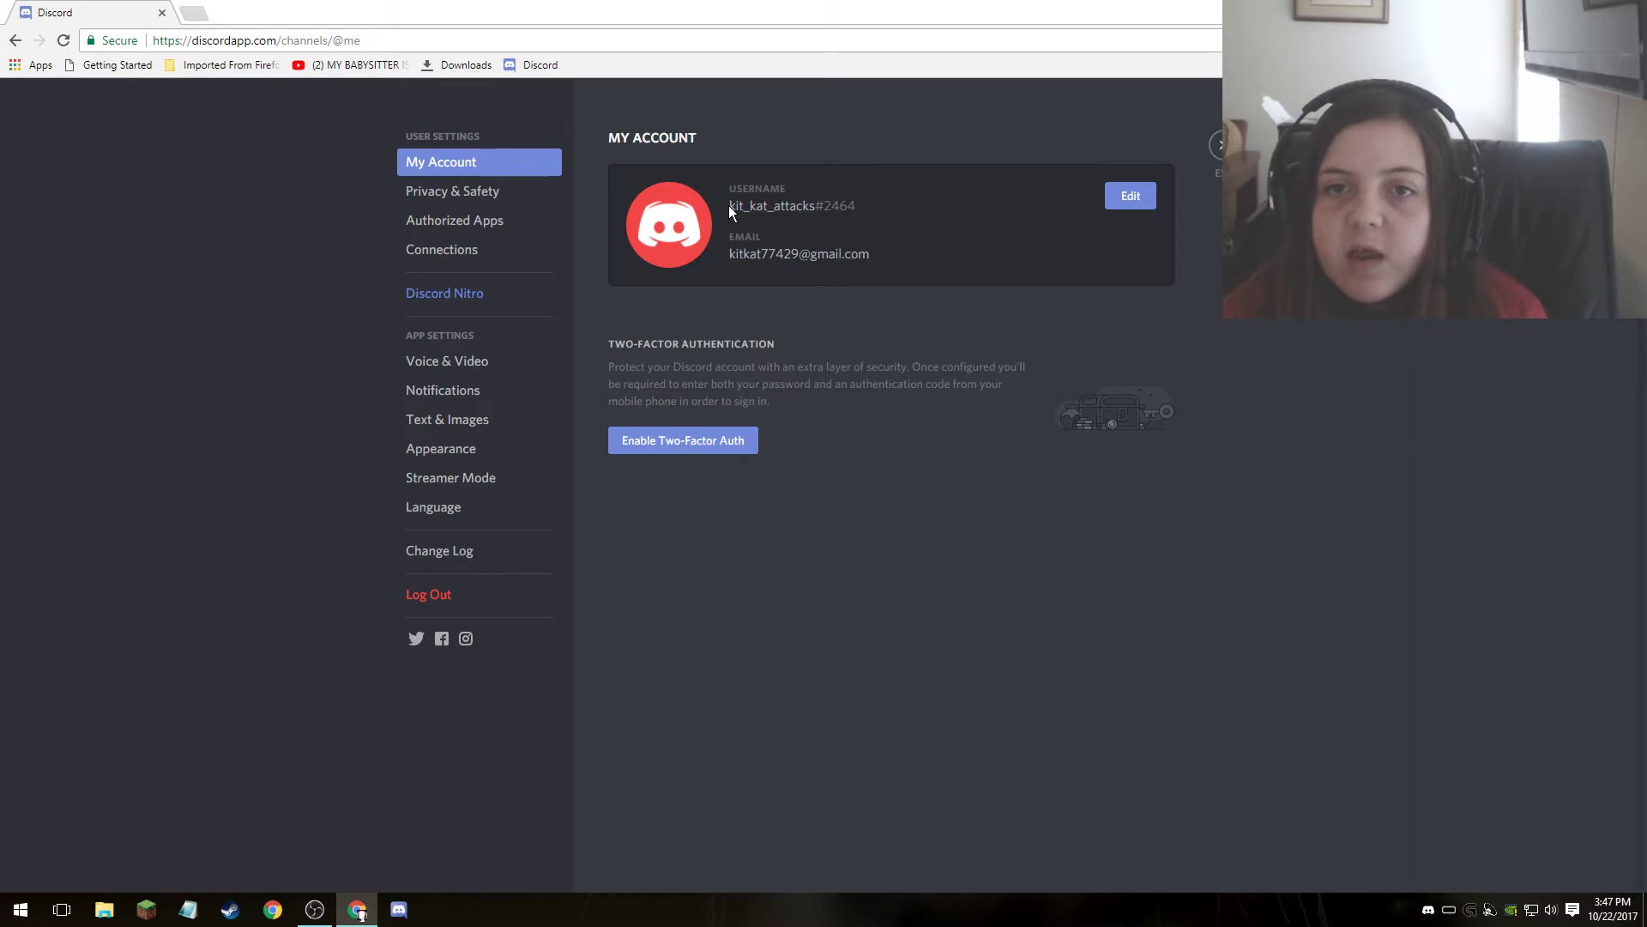
drag(729, 206, 855, 206)
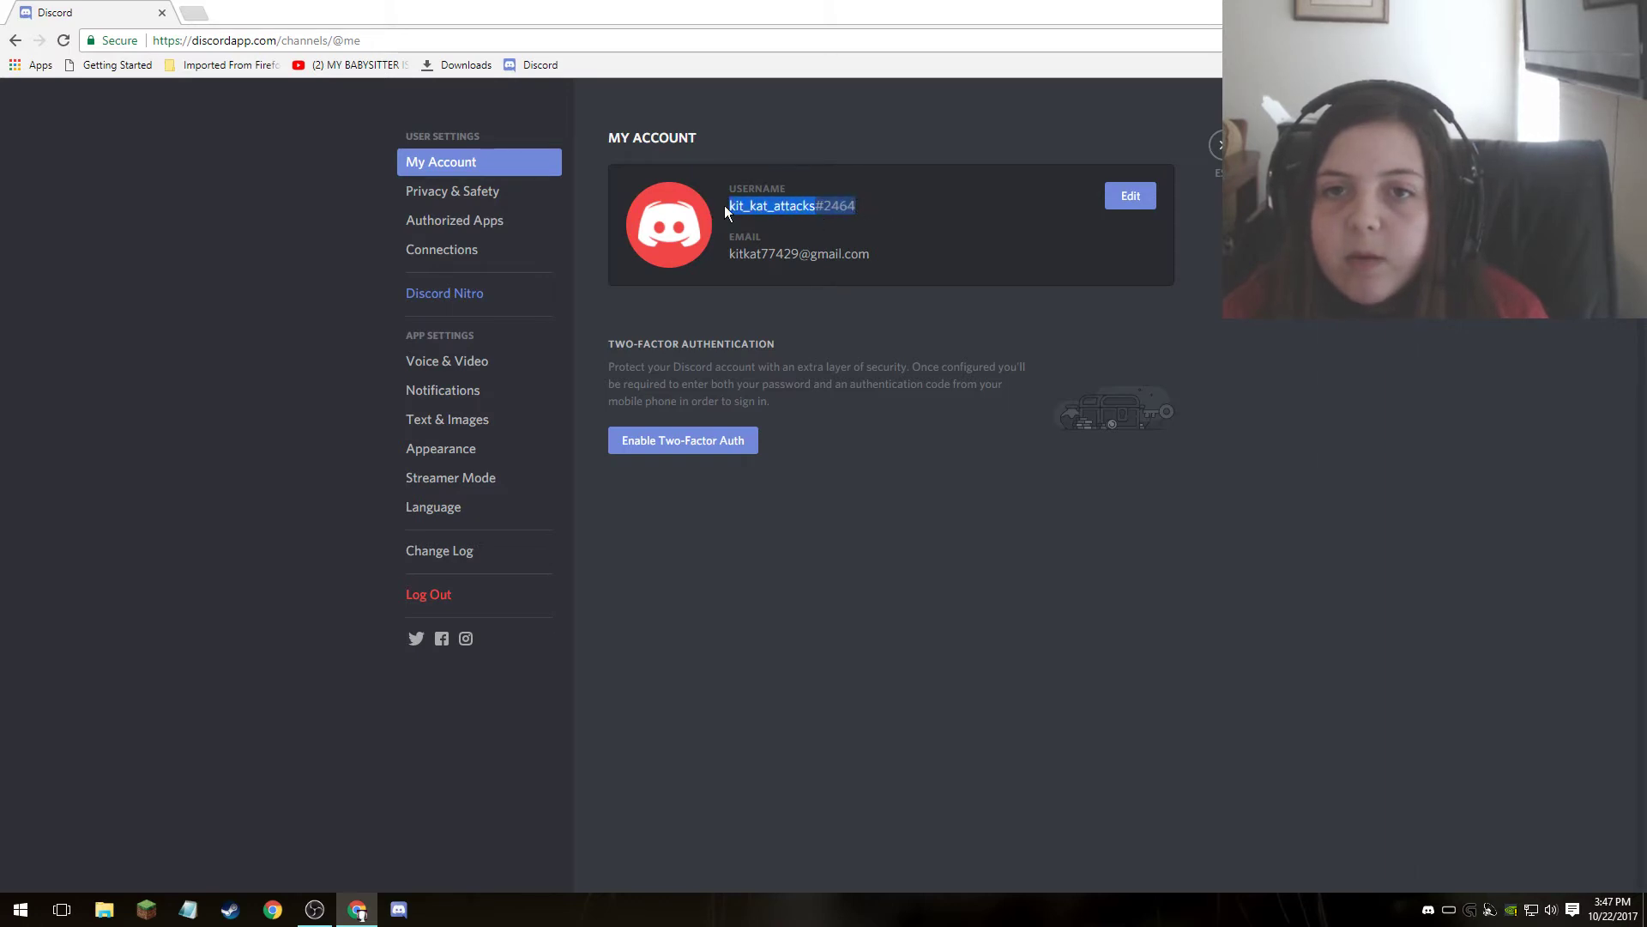
click(841, 196)
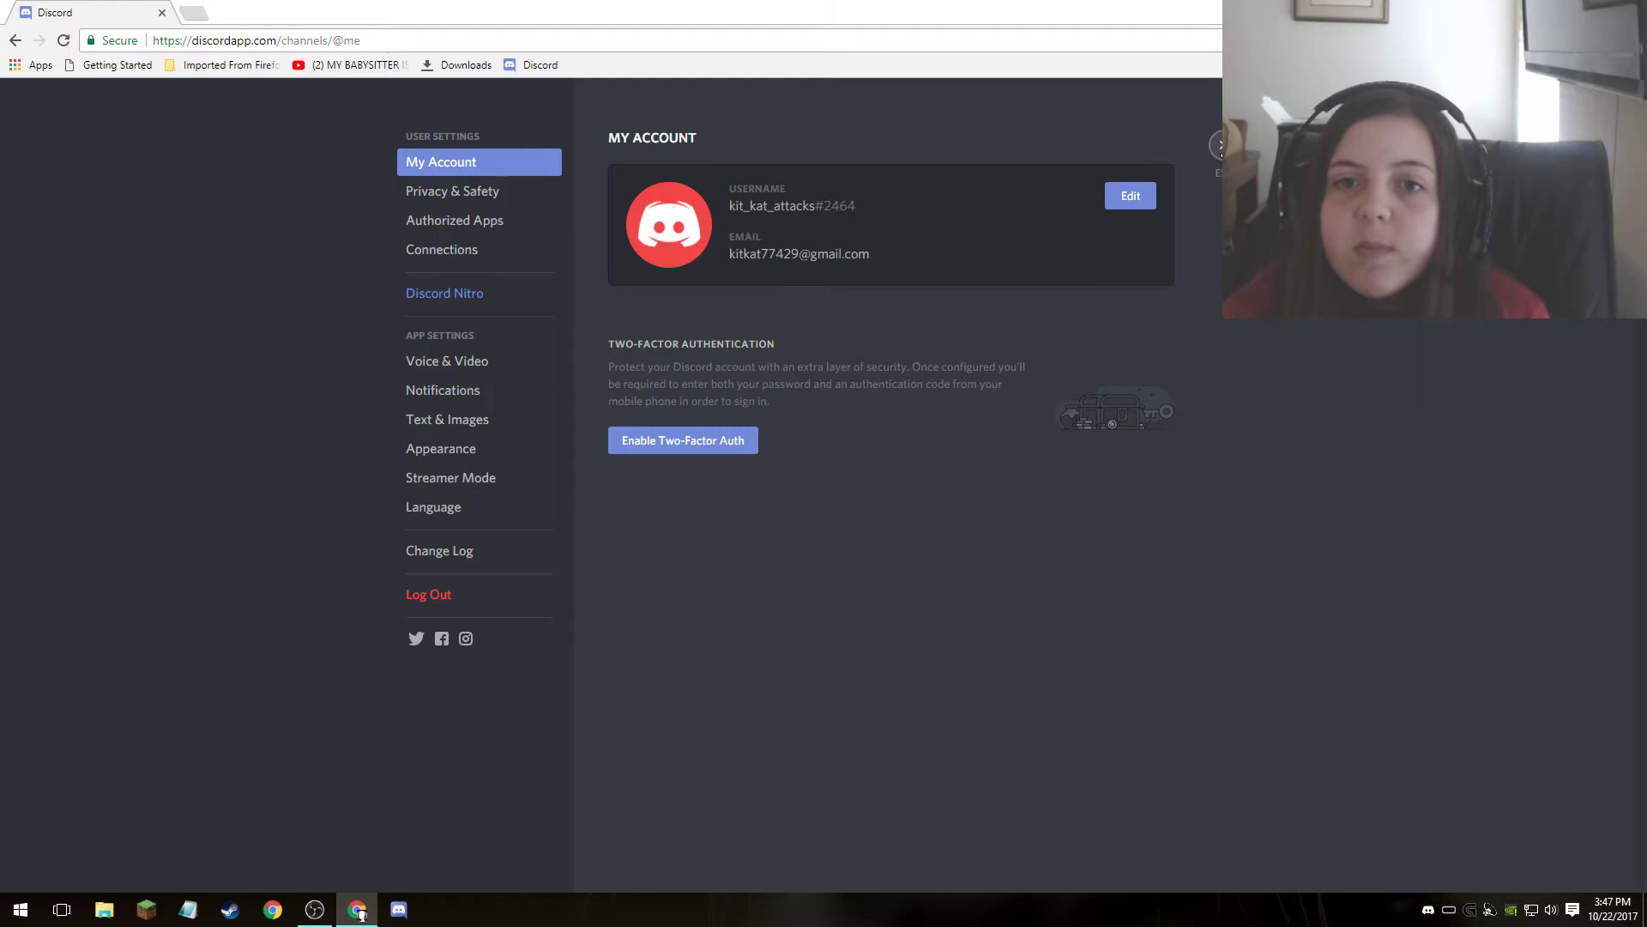
click(1219, 146)
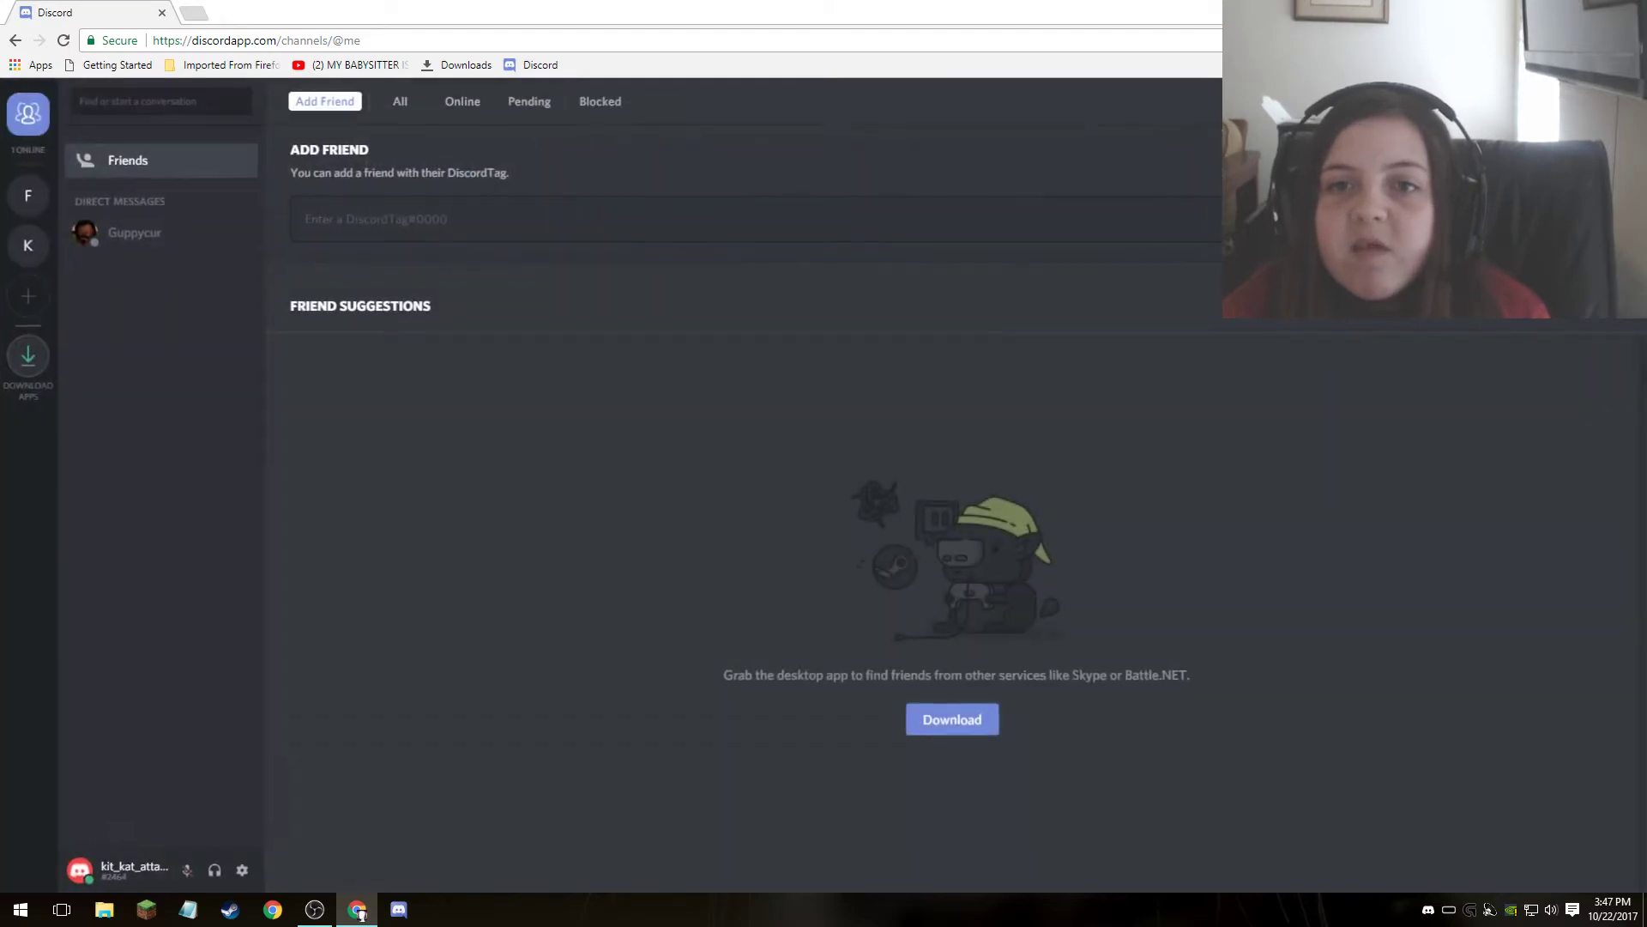
Step: Reveal the desktop and move the OBS Studio window to the screen centre
key(super+d)
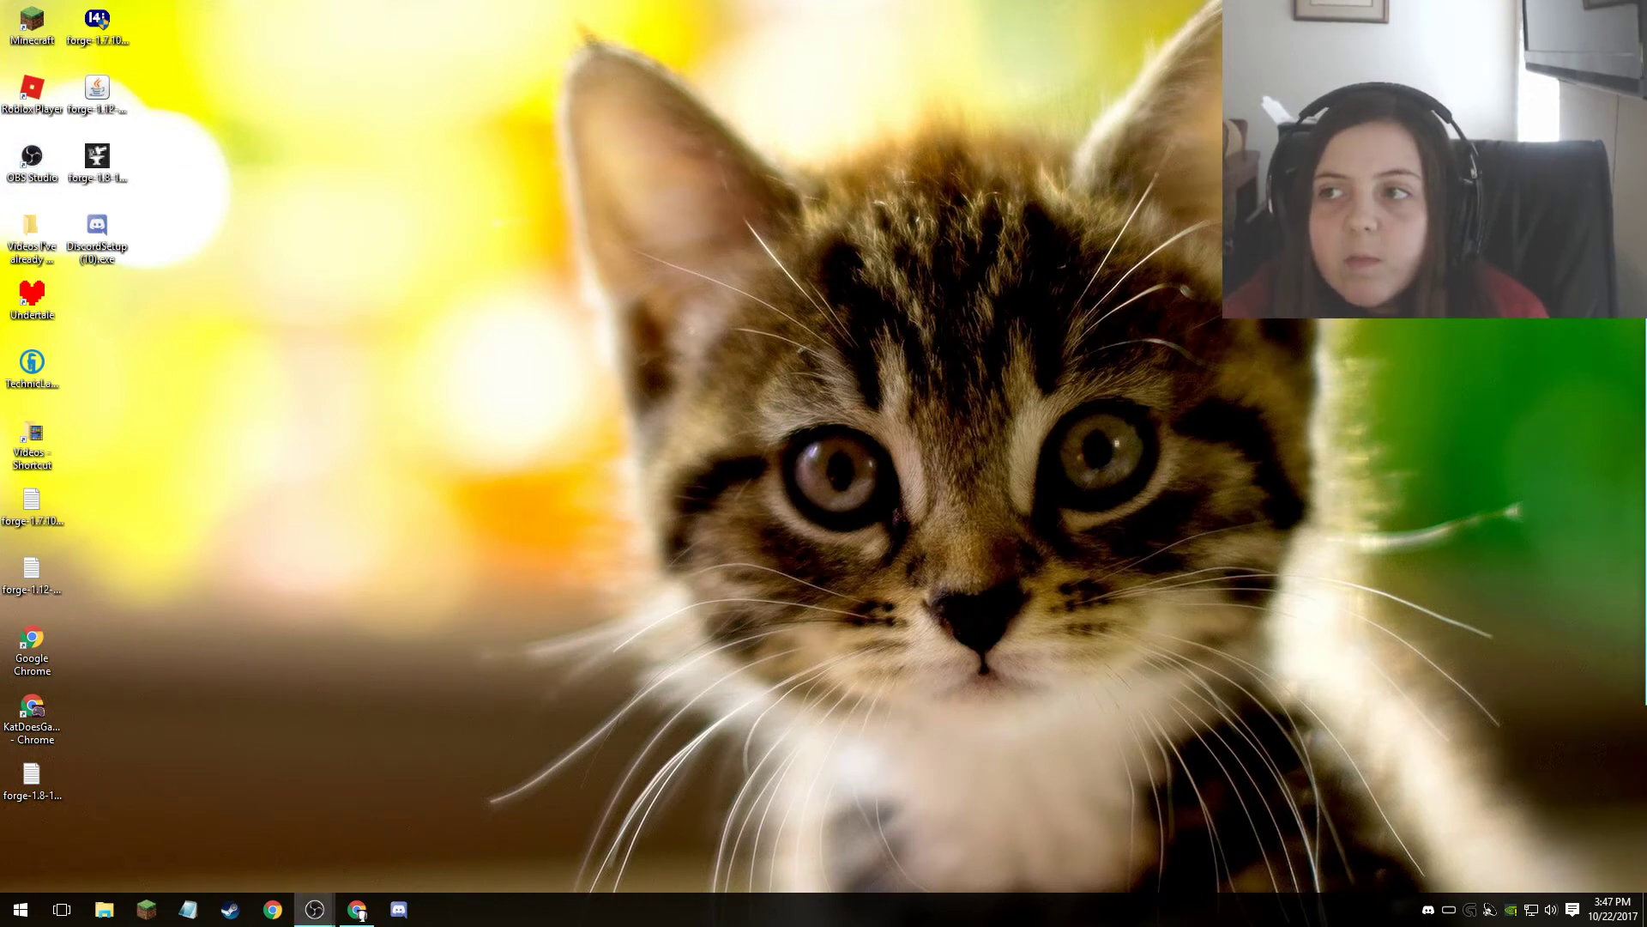
click(314, 910)
mouse_move(1401, 152)
mouse_down()
mouse_move(824, 172)
mouse_move(828, 153)
mouse_move(1641, 141)
mouse_move(848, 141)
mouse_up()
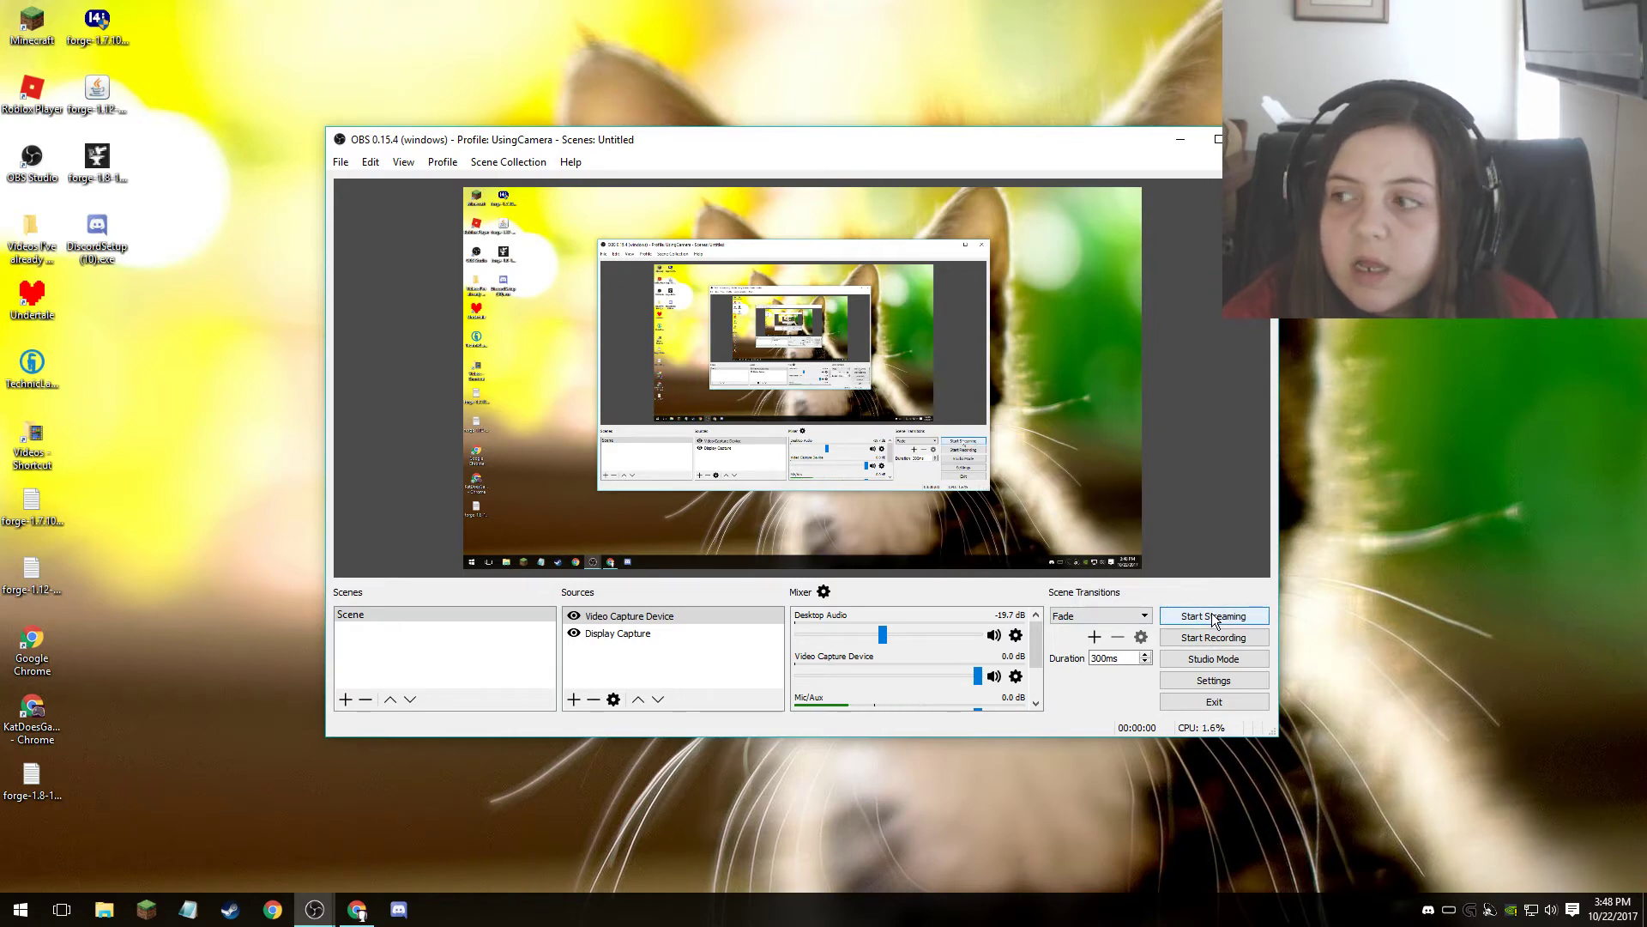
click(1213, 617)
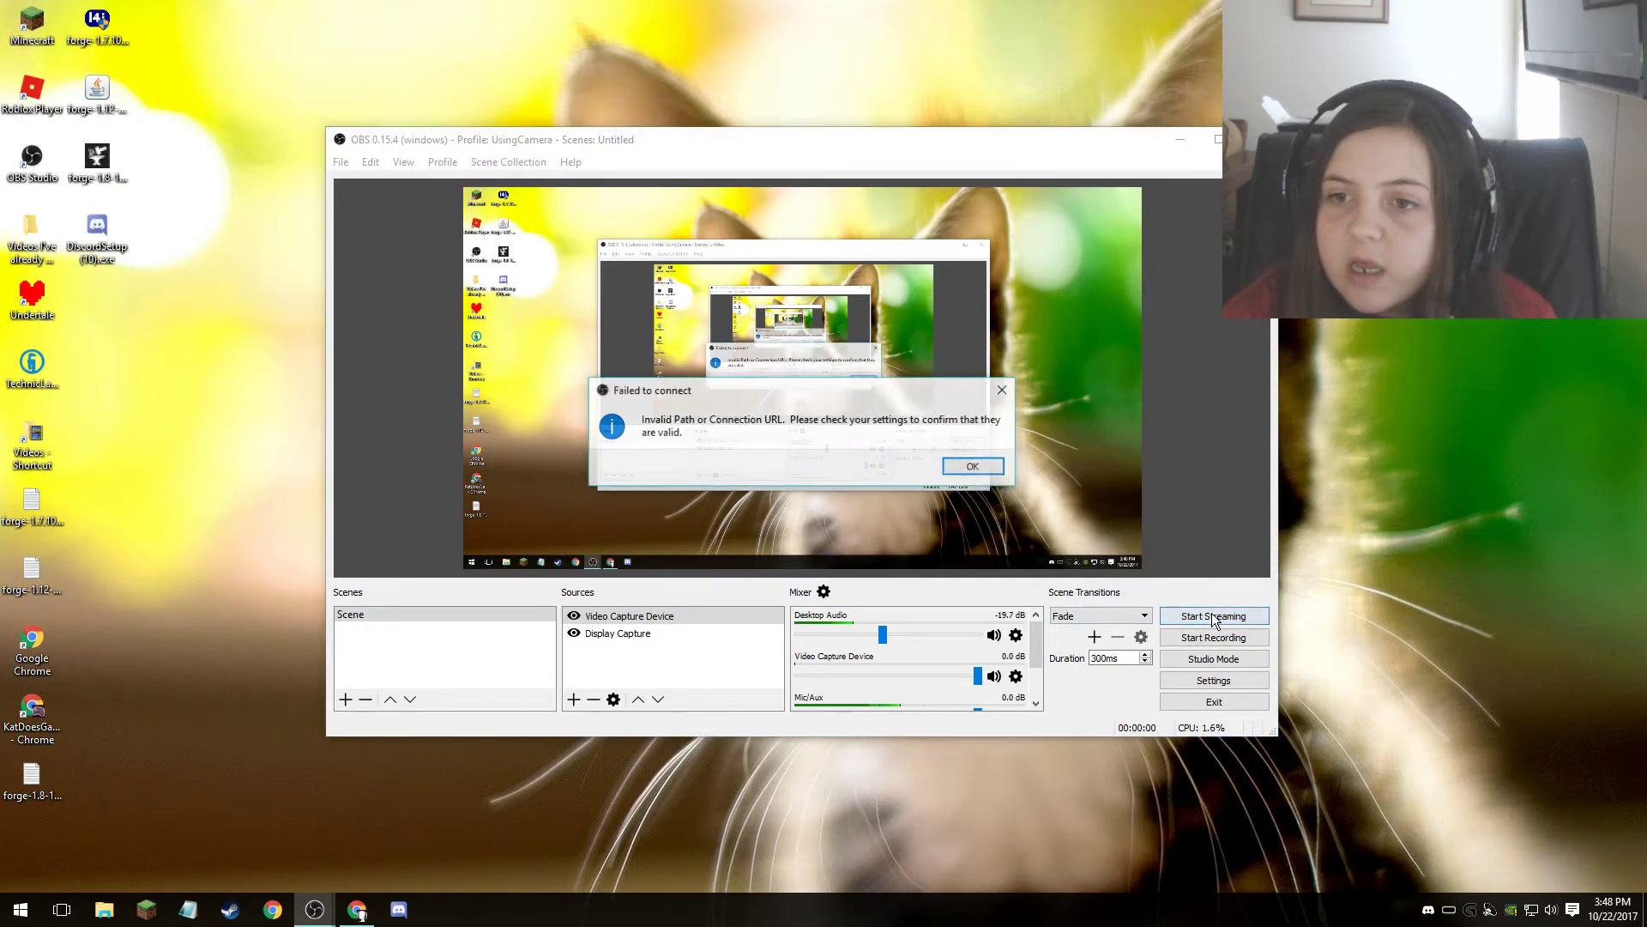
click(1000, 392)
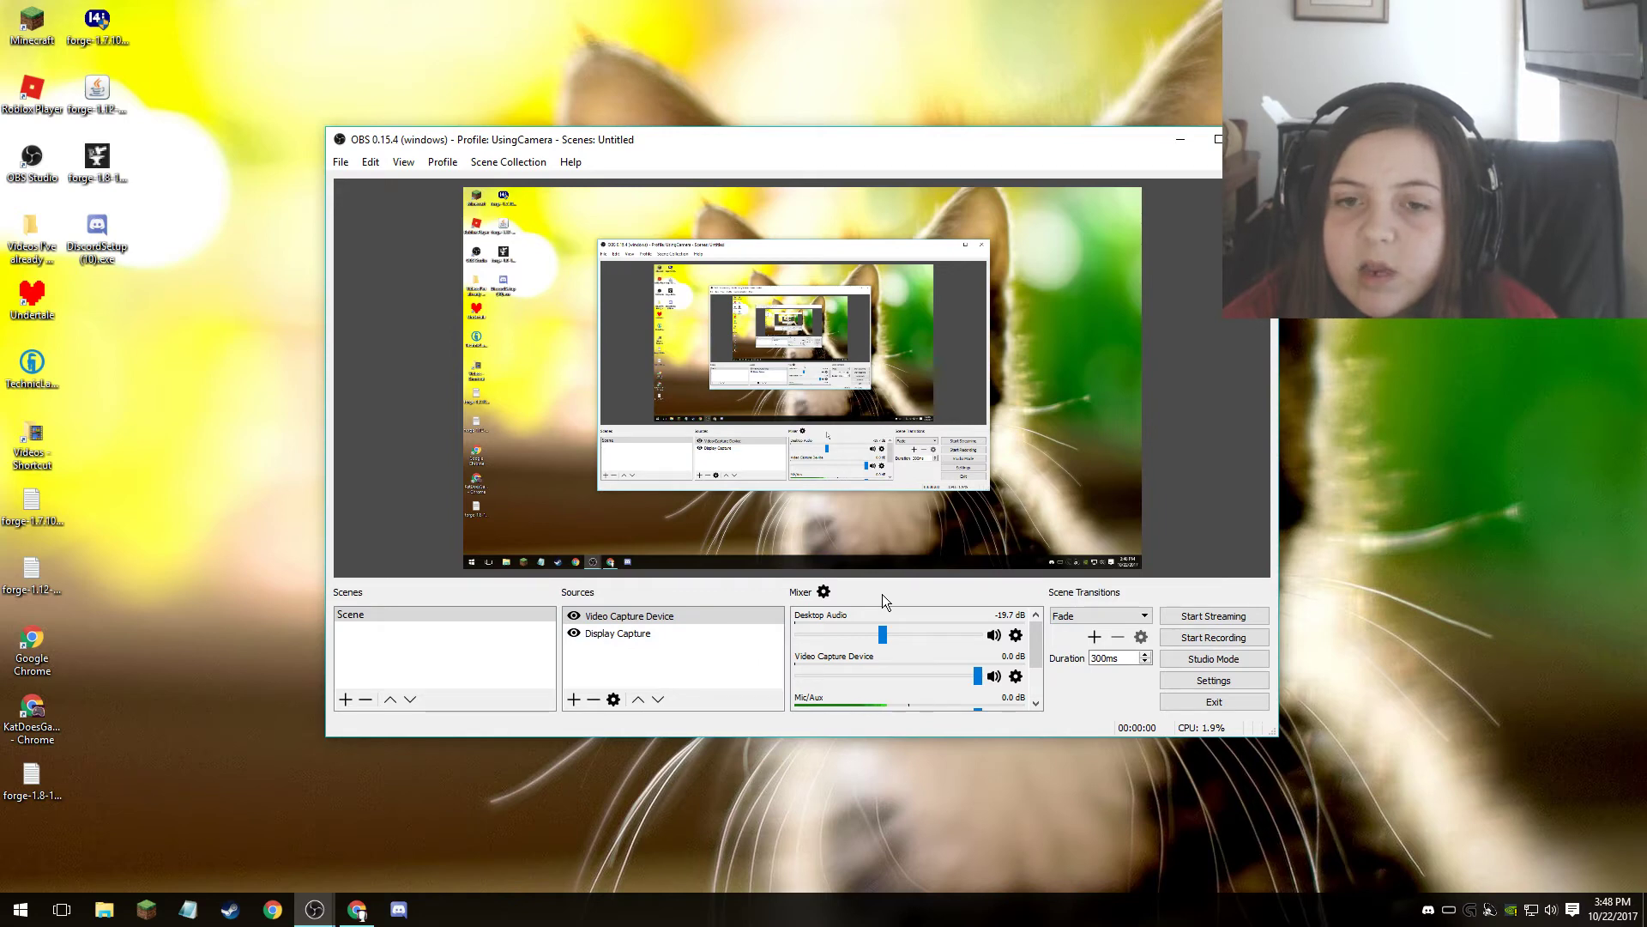
Step: In the webcam's Camera Control settings, set Zoom to 161 and Pan to -2, confirming both dialogs
double_click(673, 616)
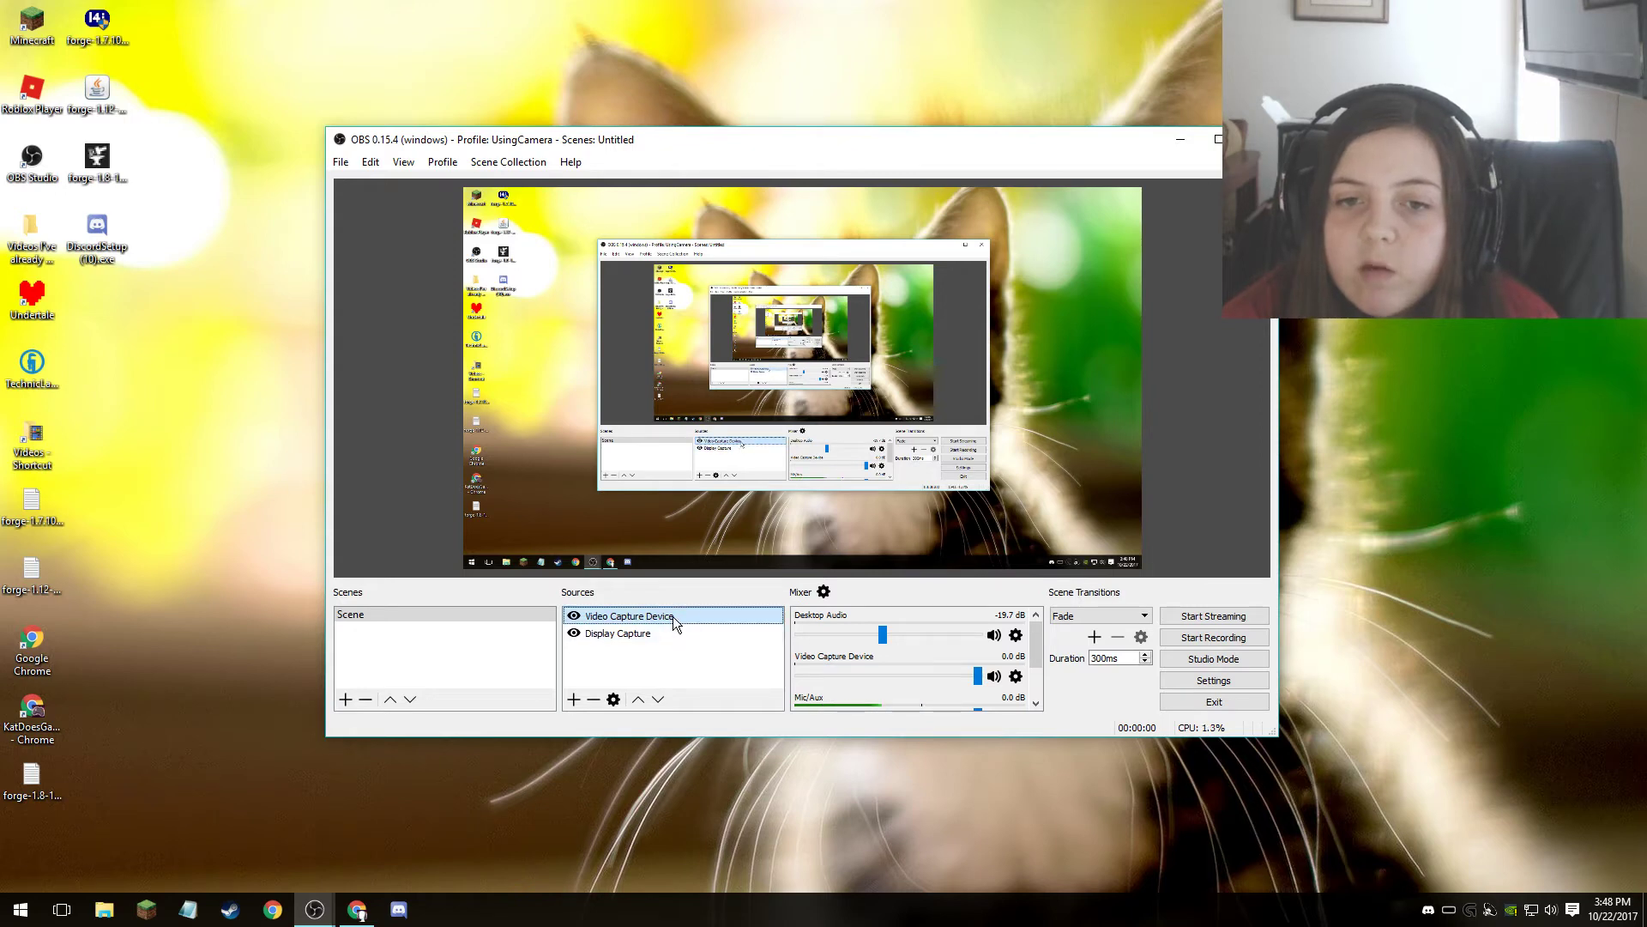
click(639, 509)
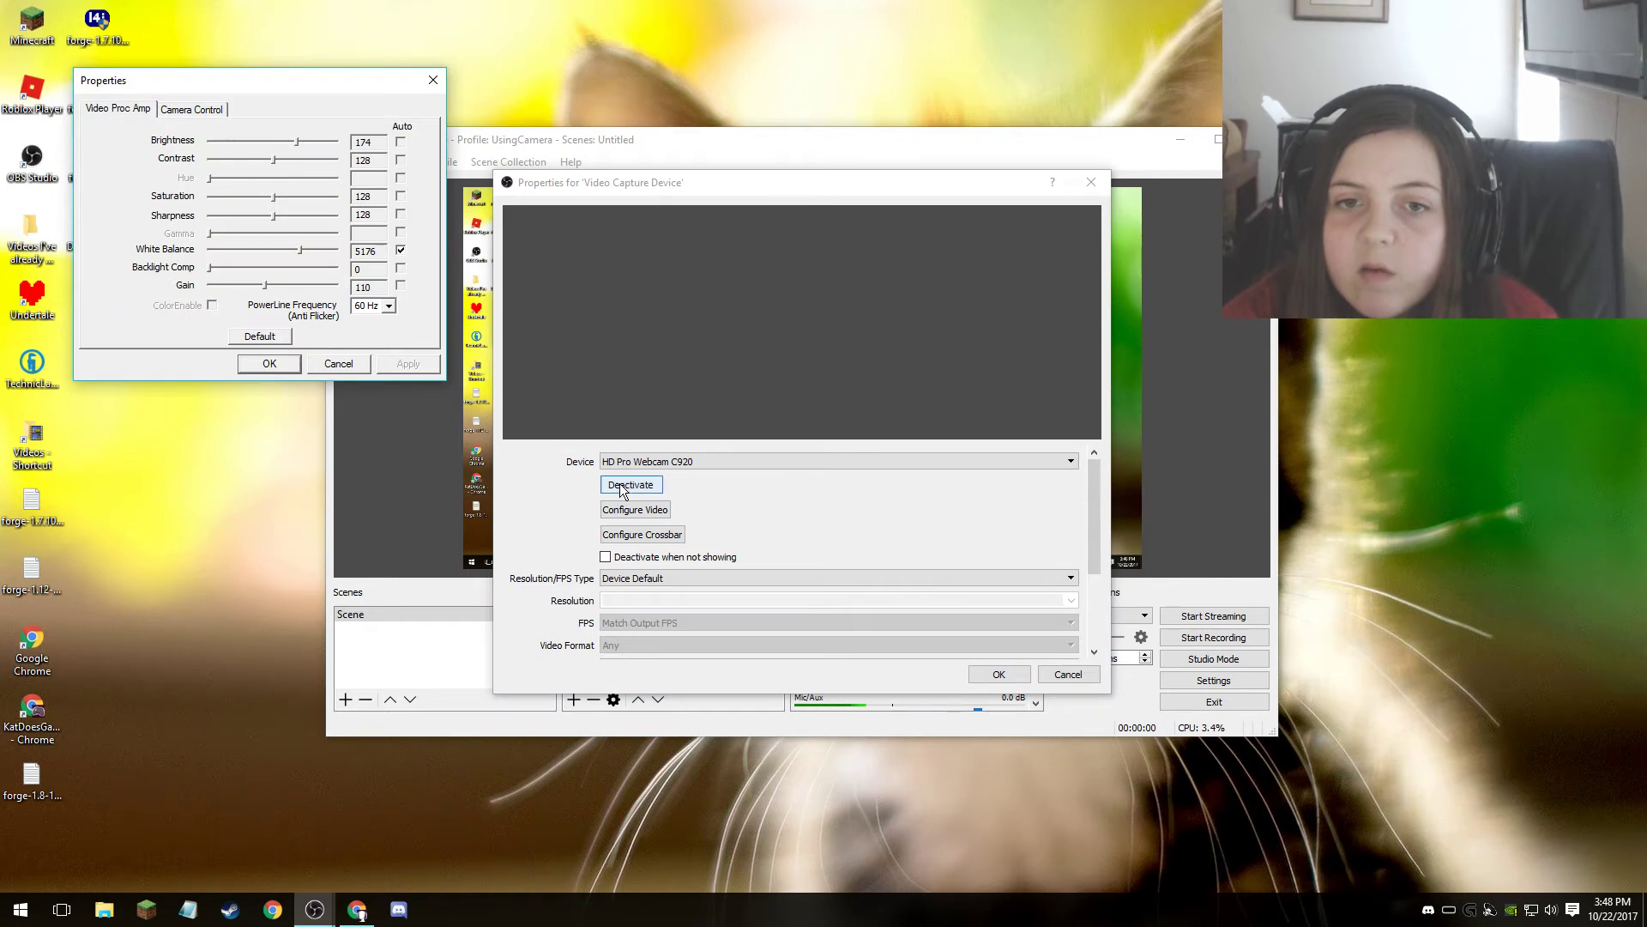
click(202, 110)
mouse_move(208, 147)
mouse_down()
mouse_move(236, 155)
mouse_move(199, 154)
mouse_up()
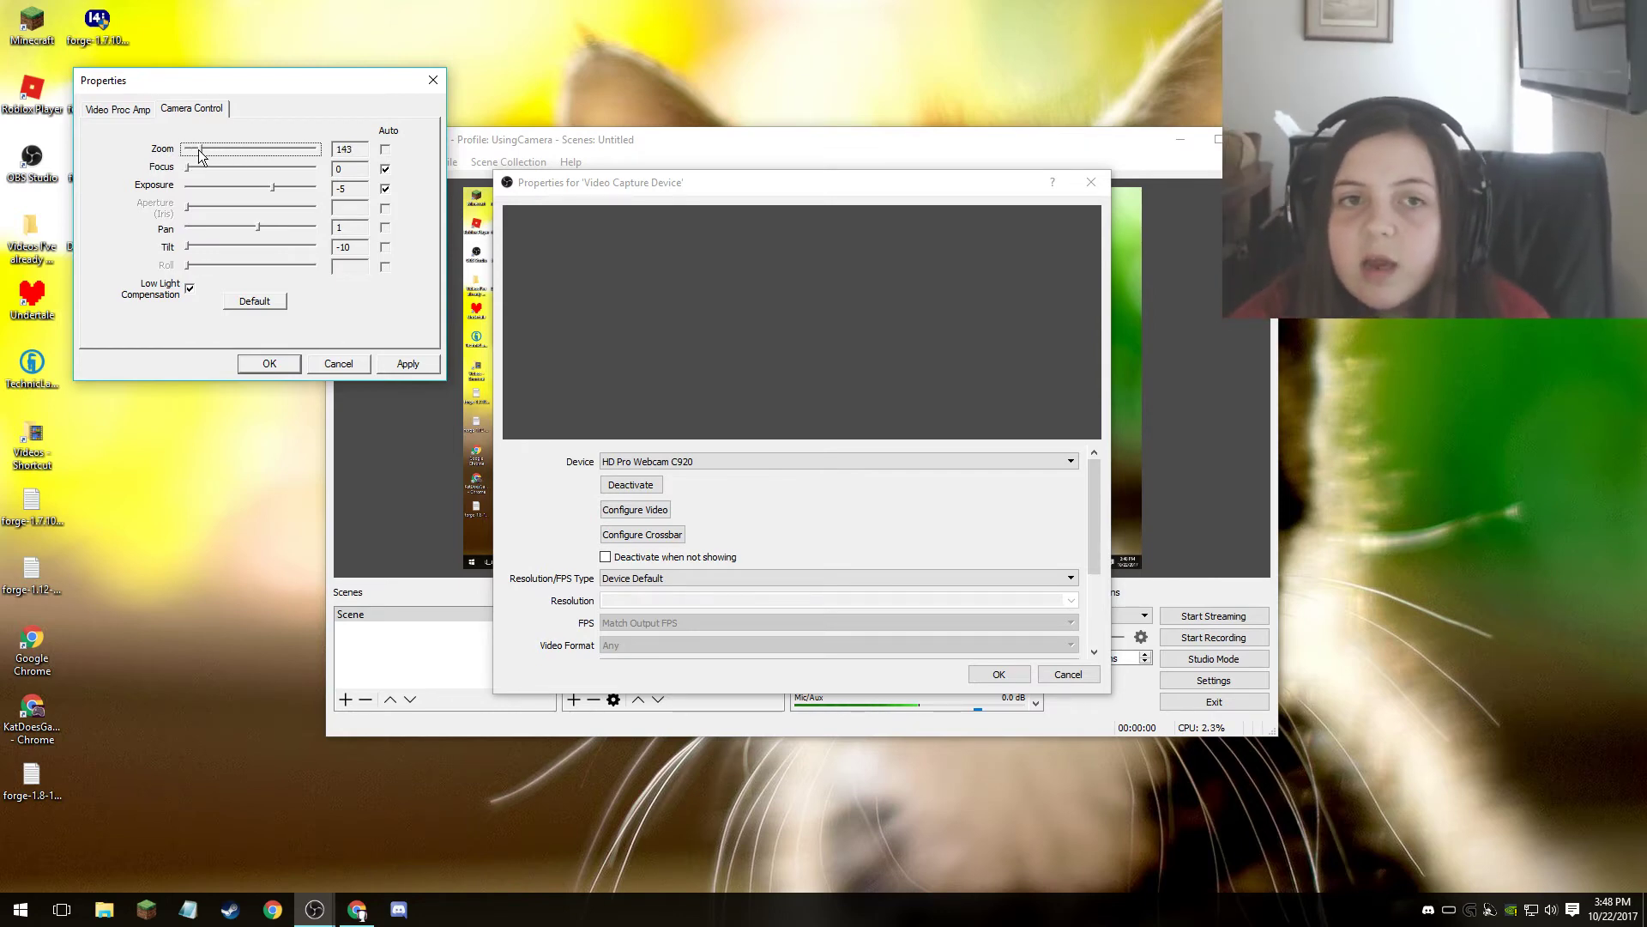
drag(259, 228, 238, 230)
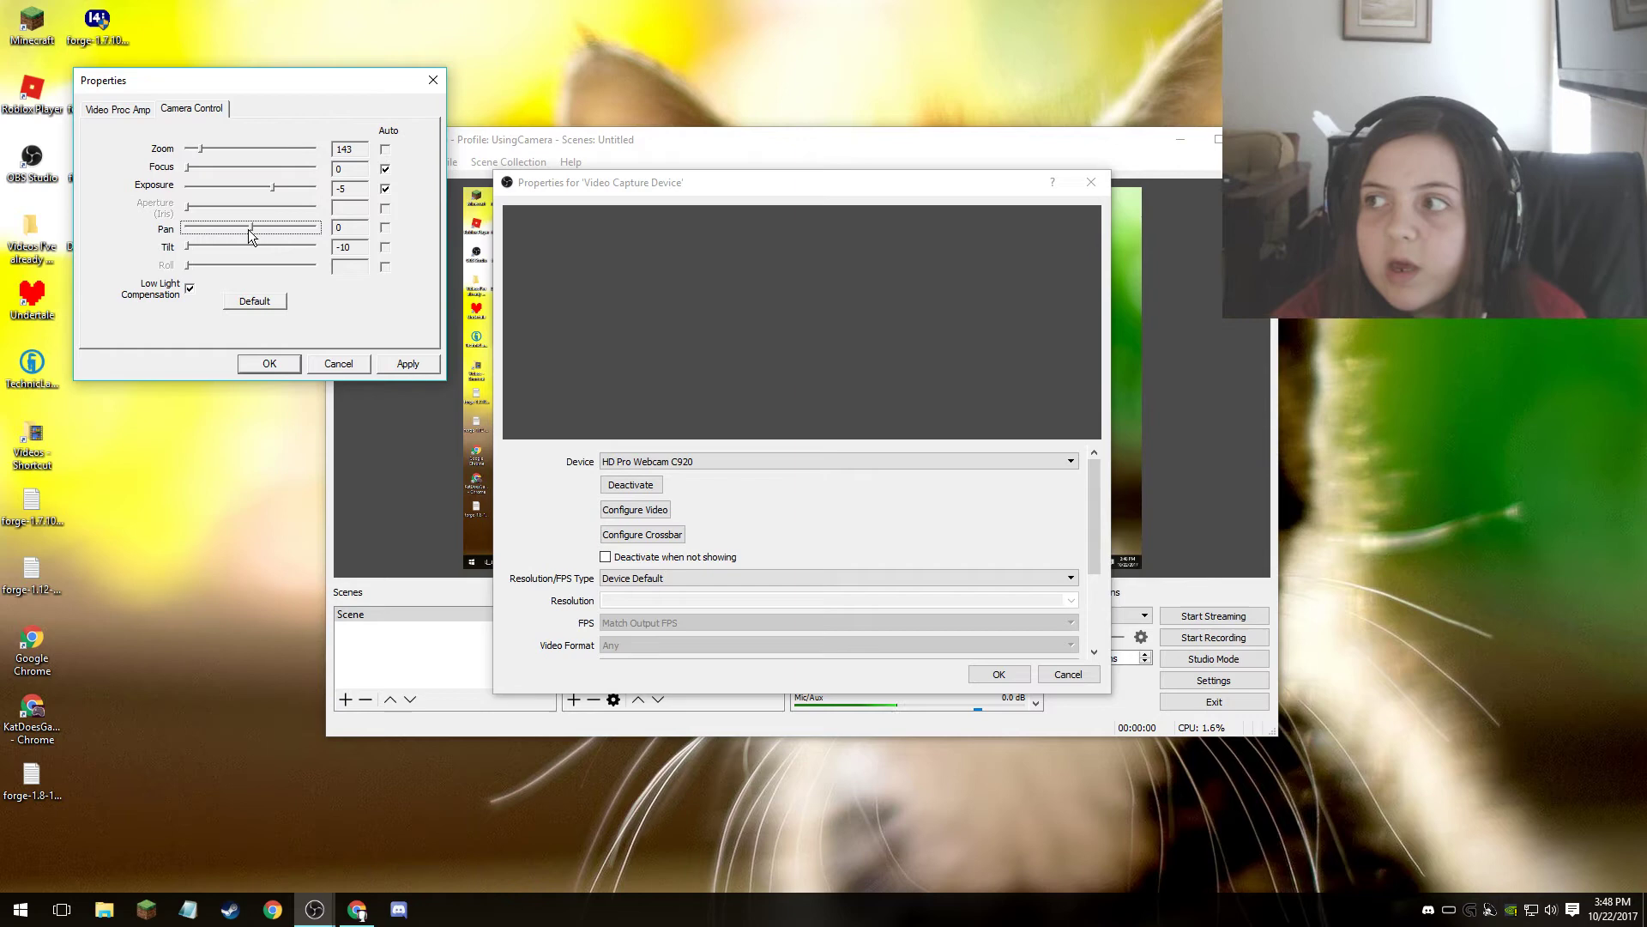
click(187, 248)
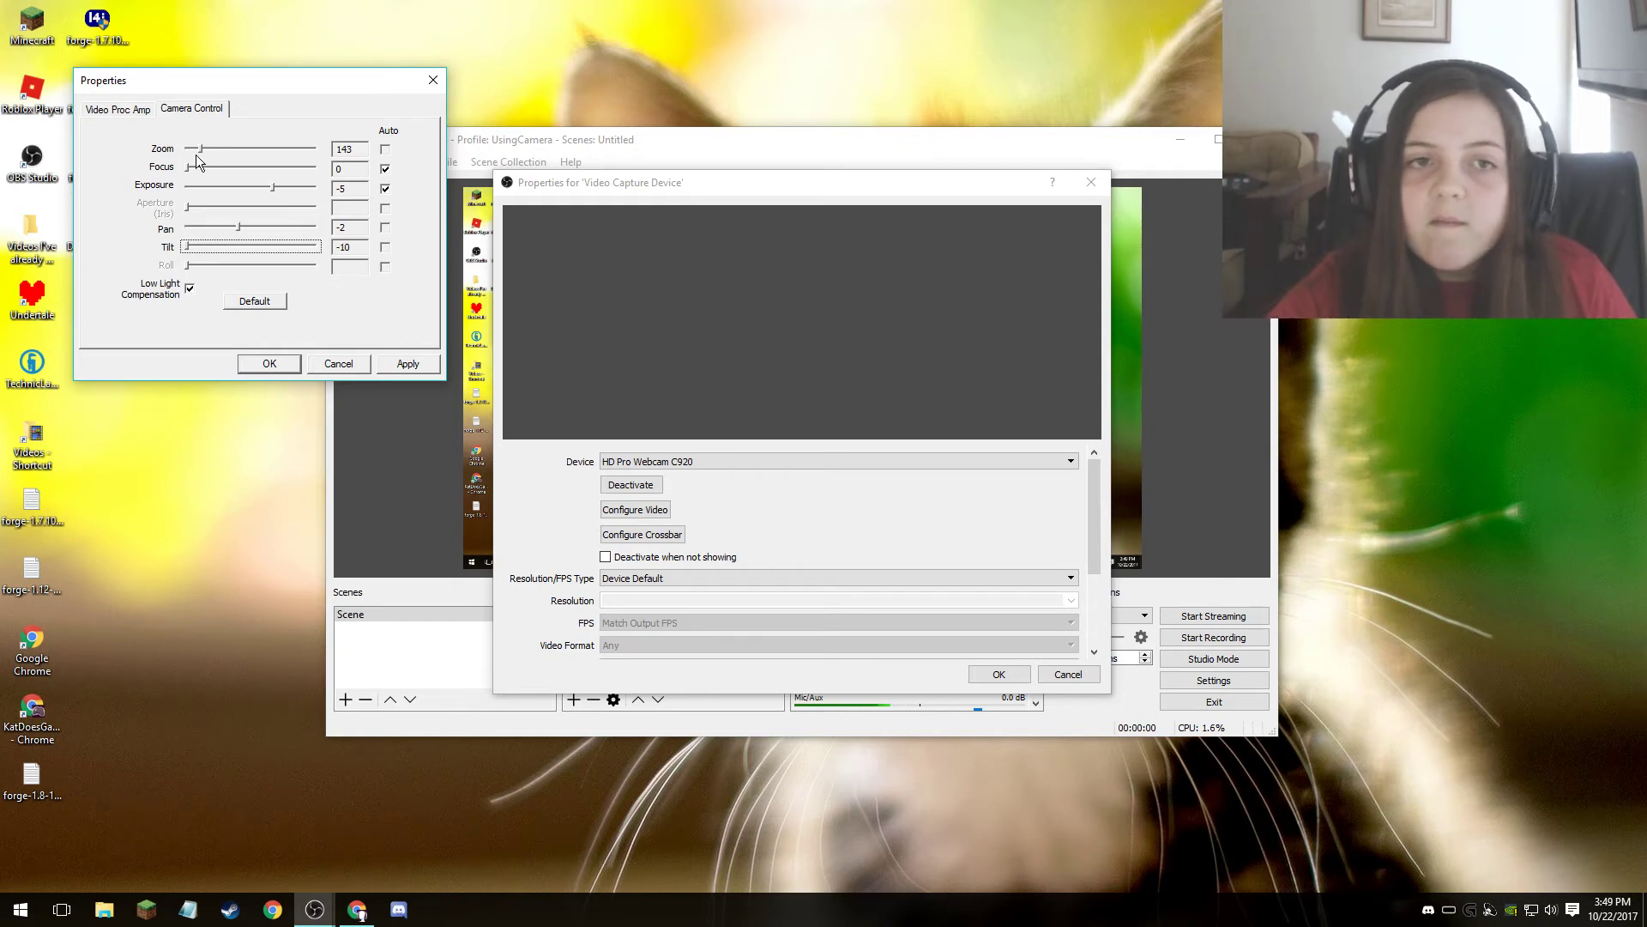
drag(199, 148, 208, 151)
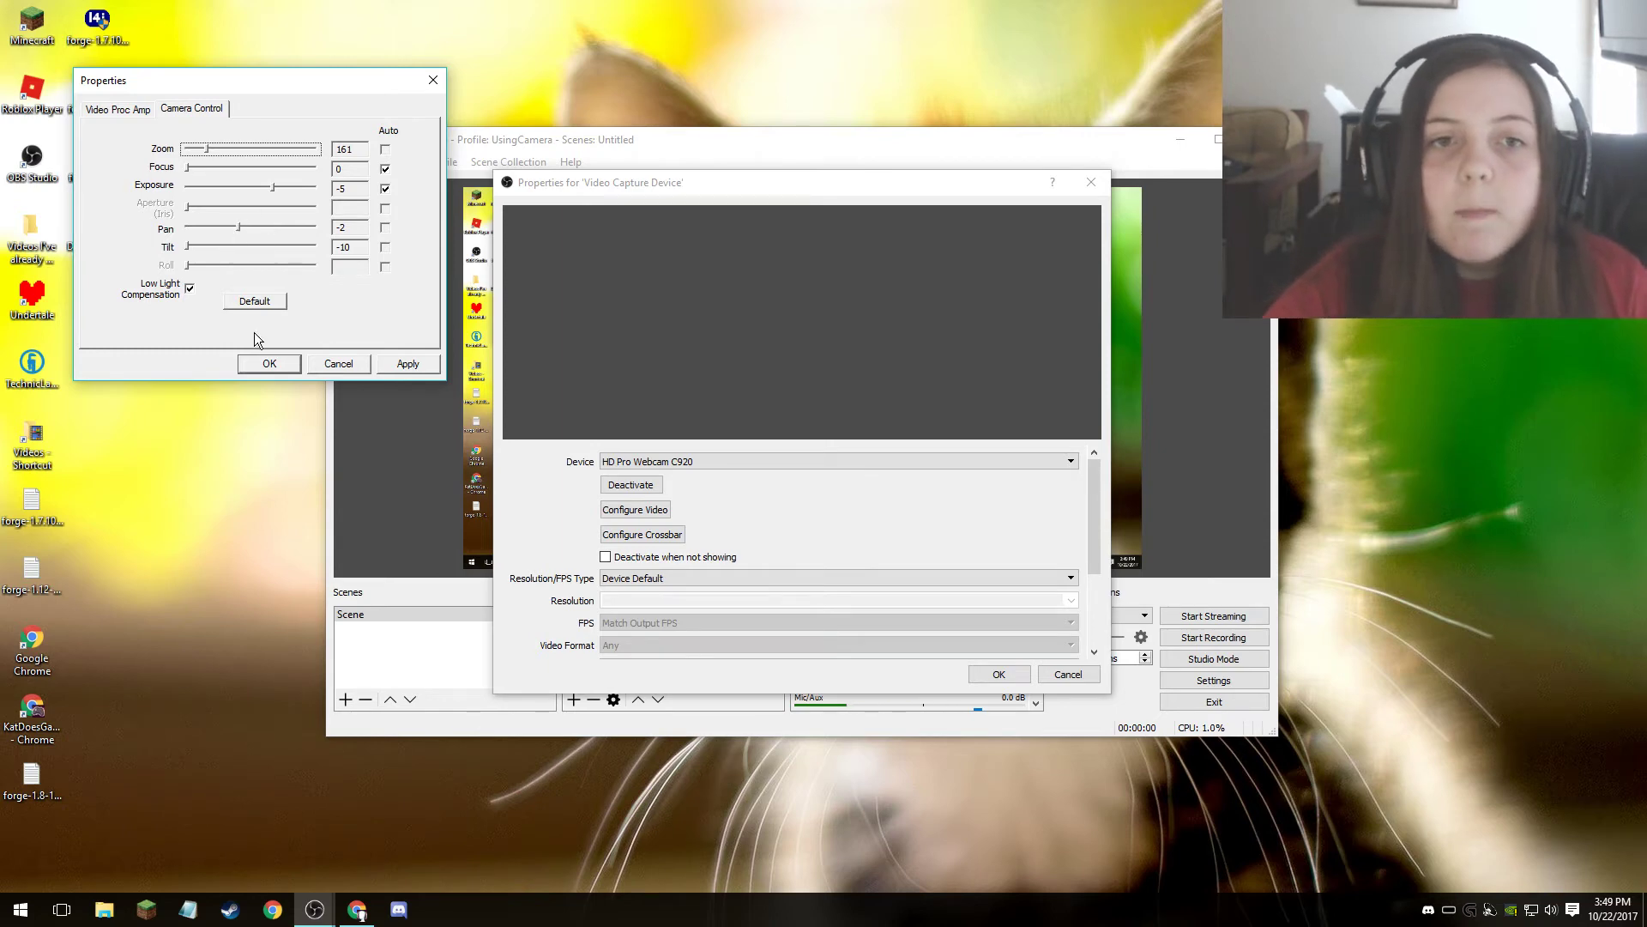
click(276, 361)
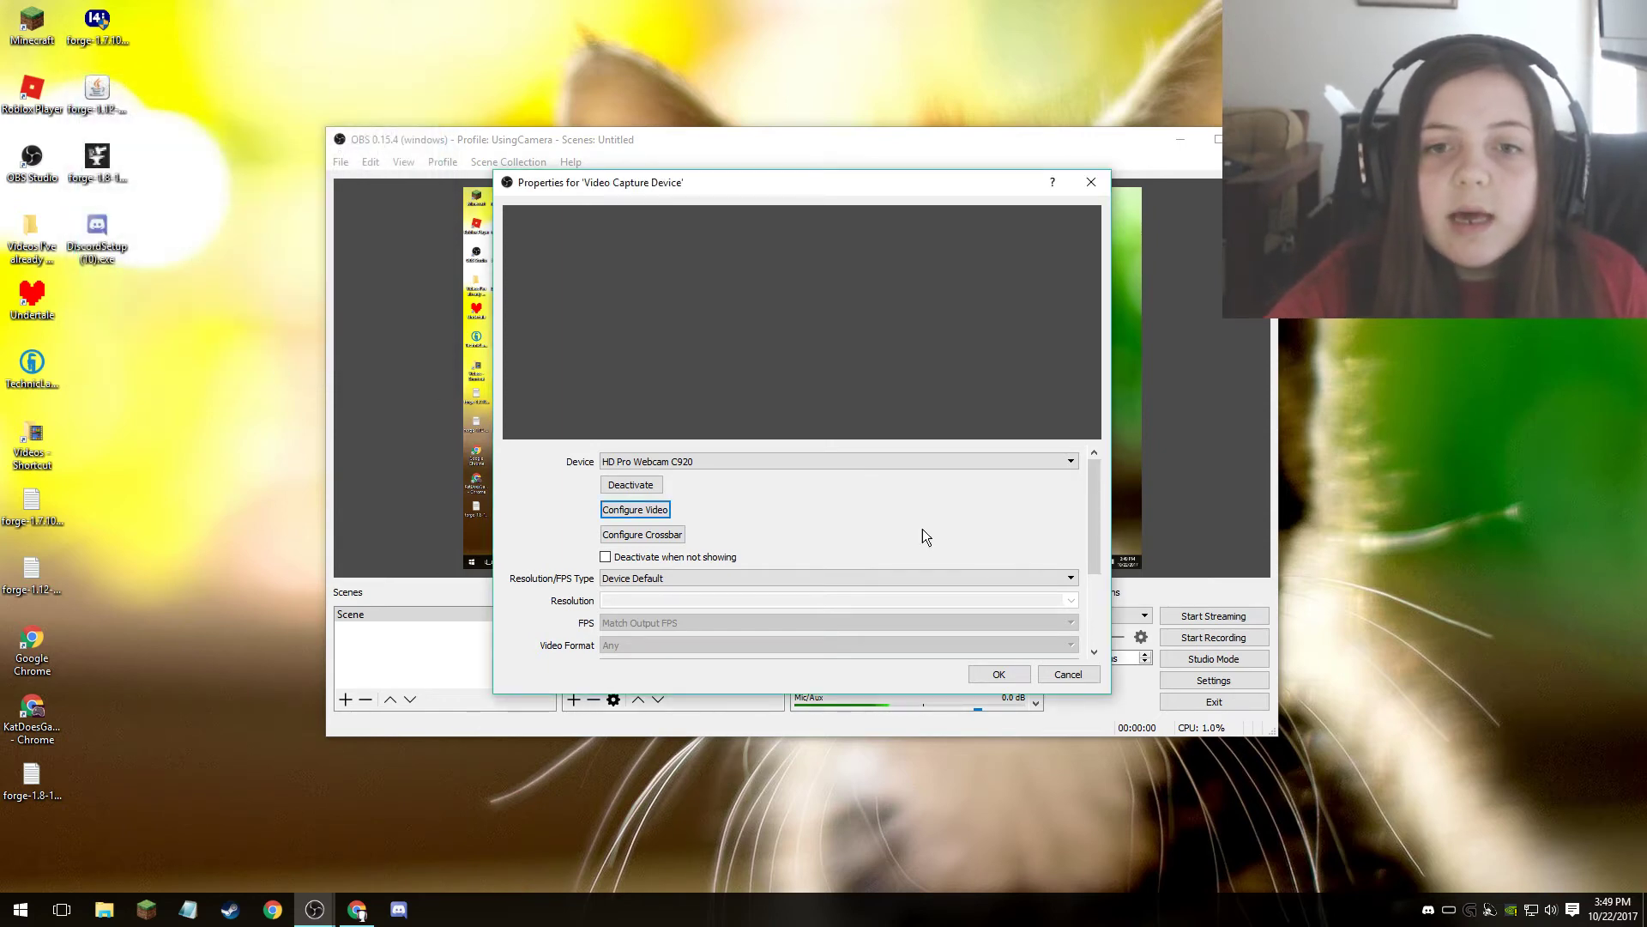
click(995, 675)
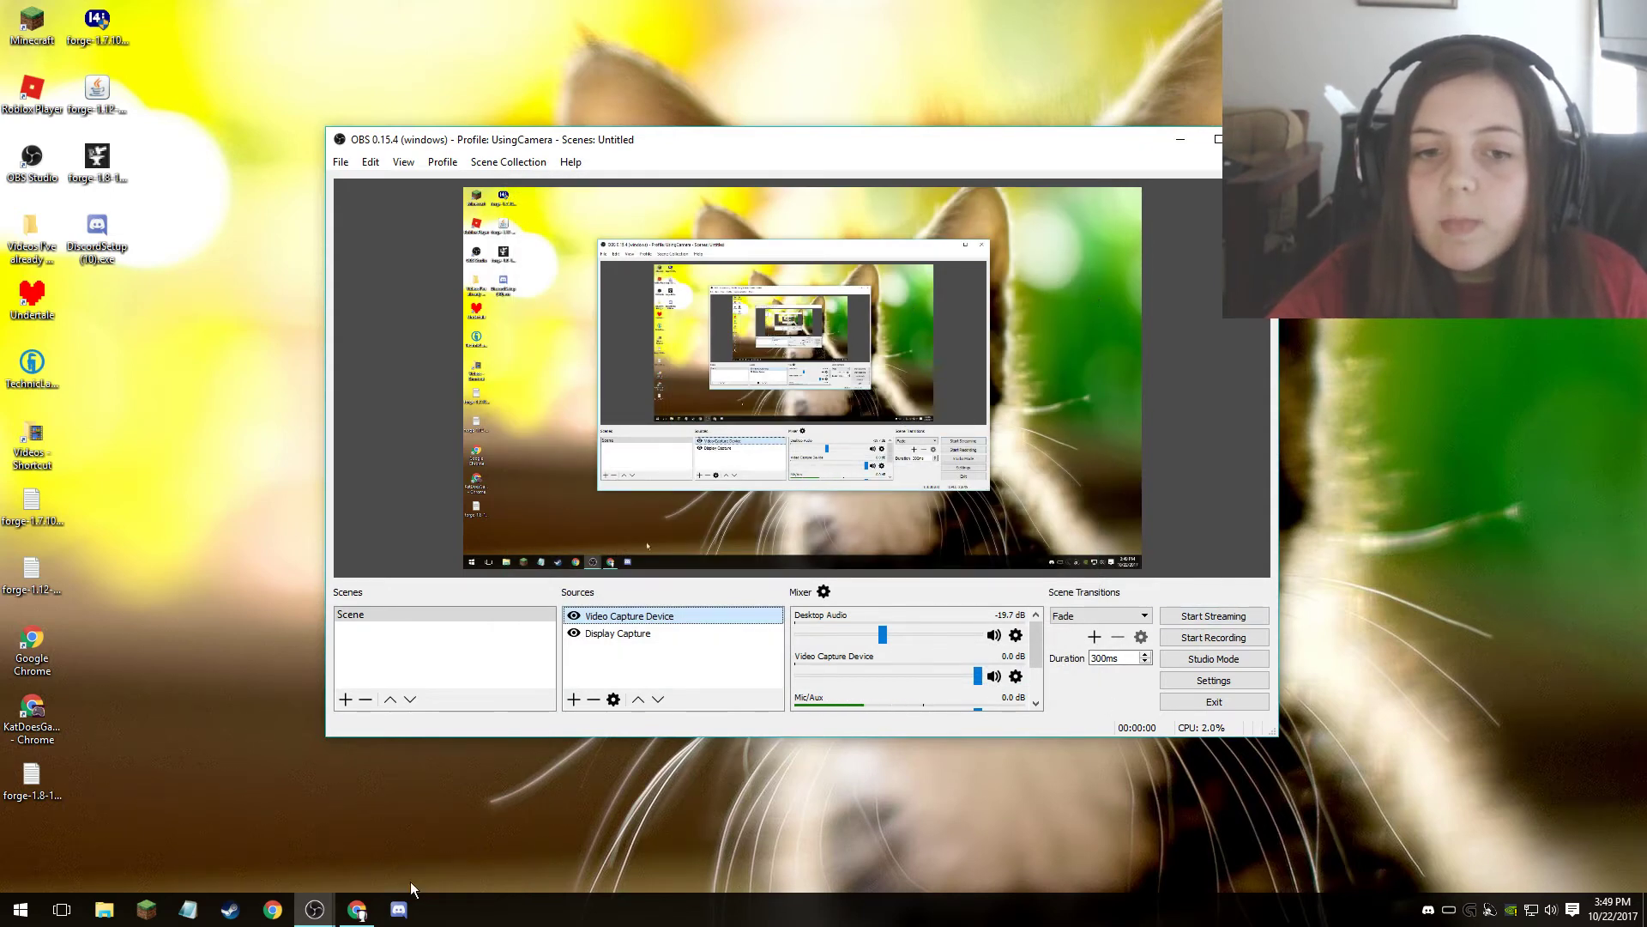
click(357, 909)
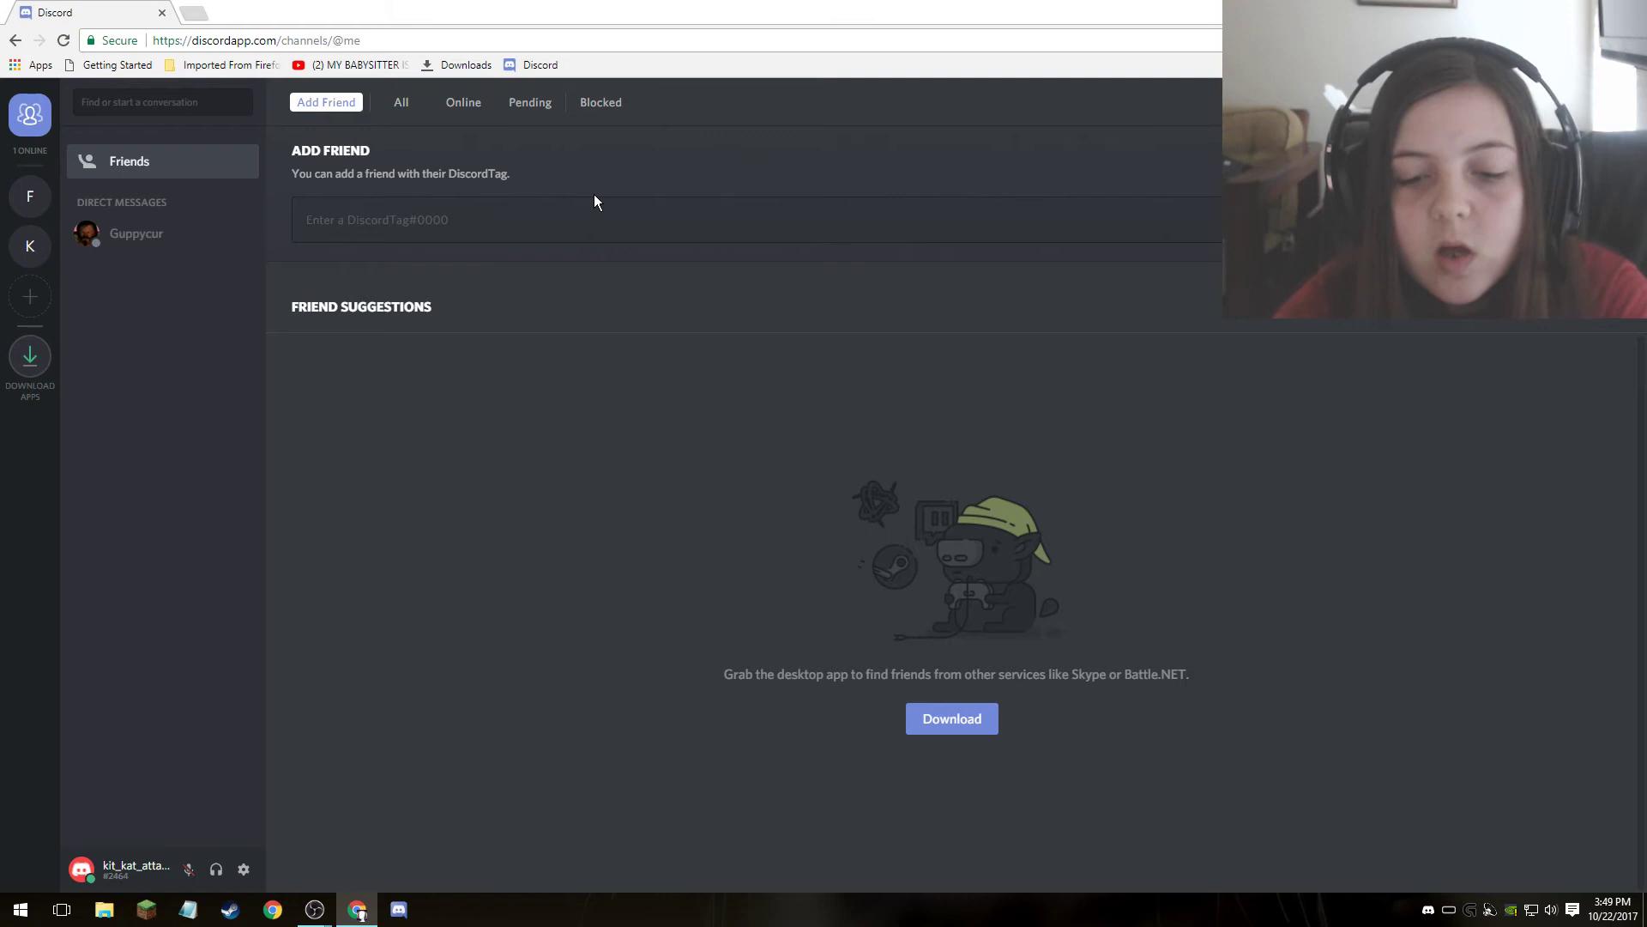
text(Kit_)
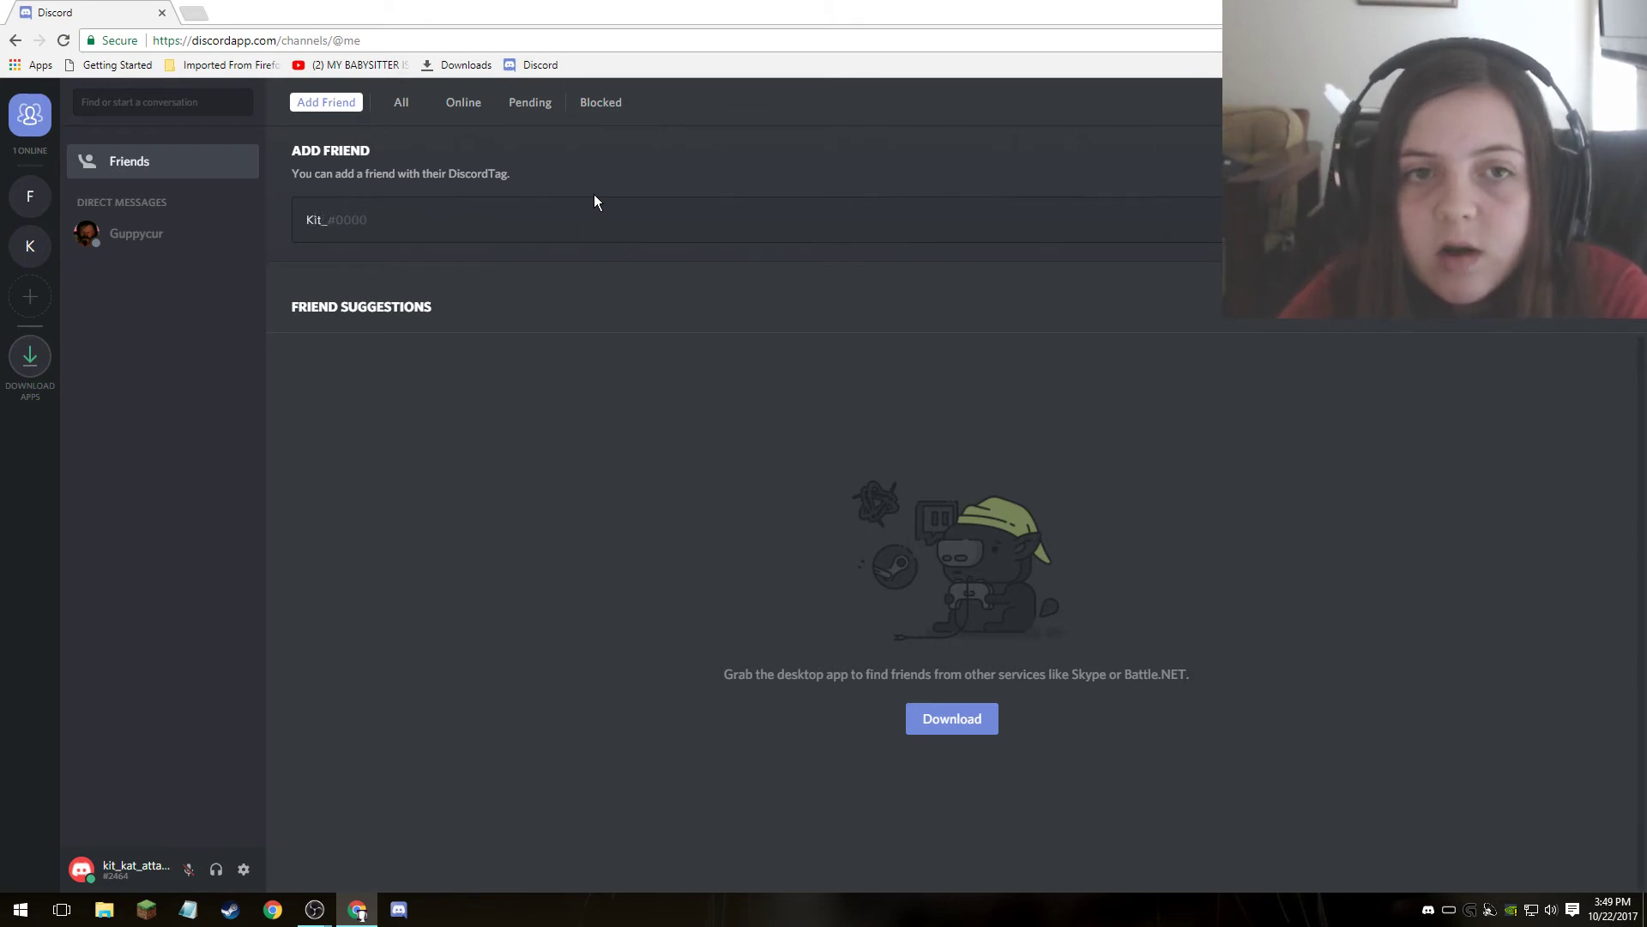
text(k)
key(BackSpace)
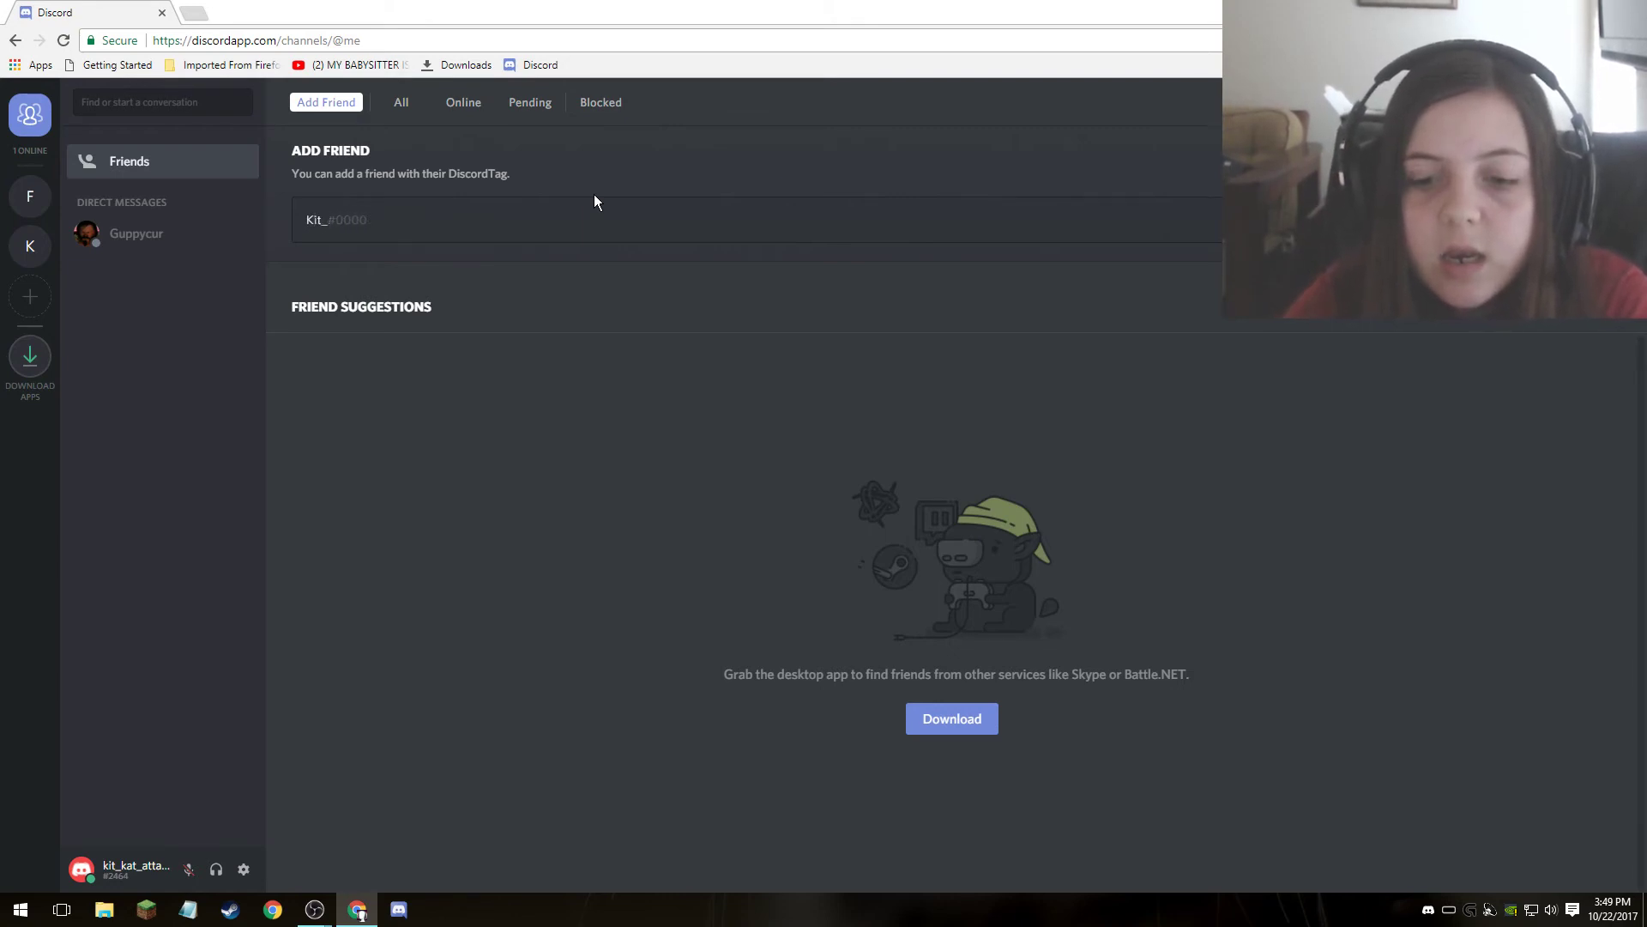
text(Kat)
key(BackSpace)
text(t_)
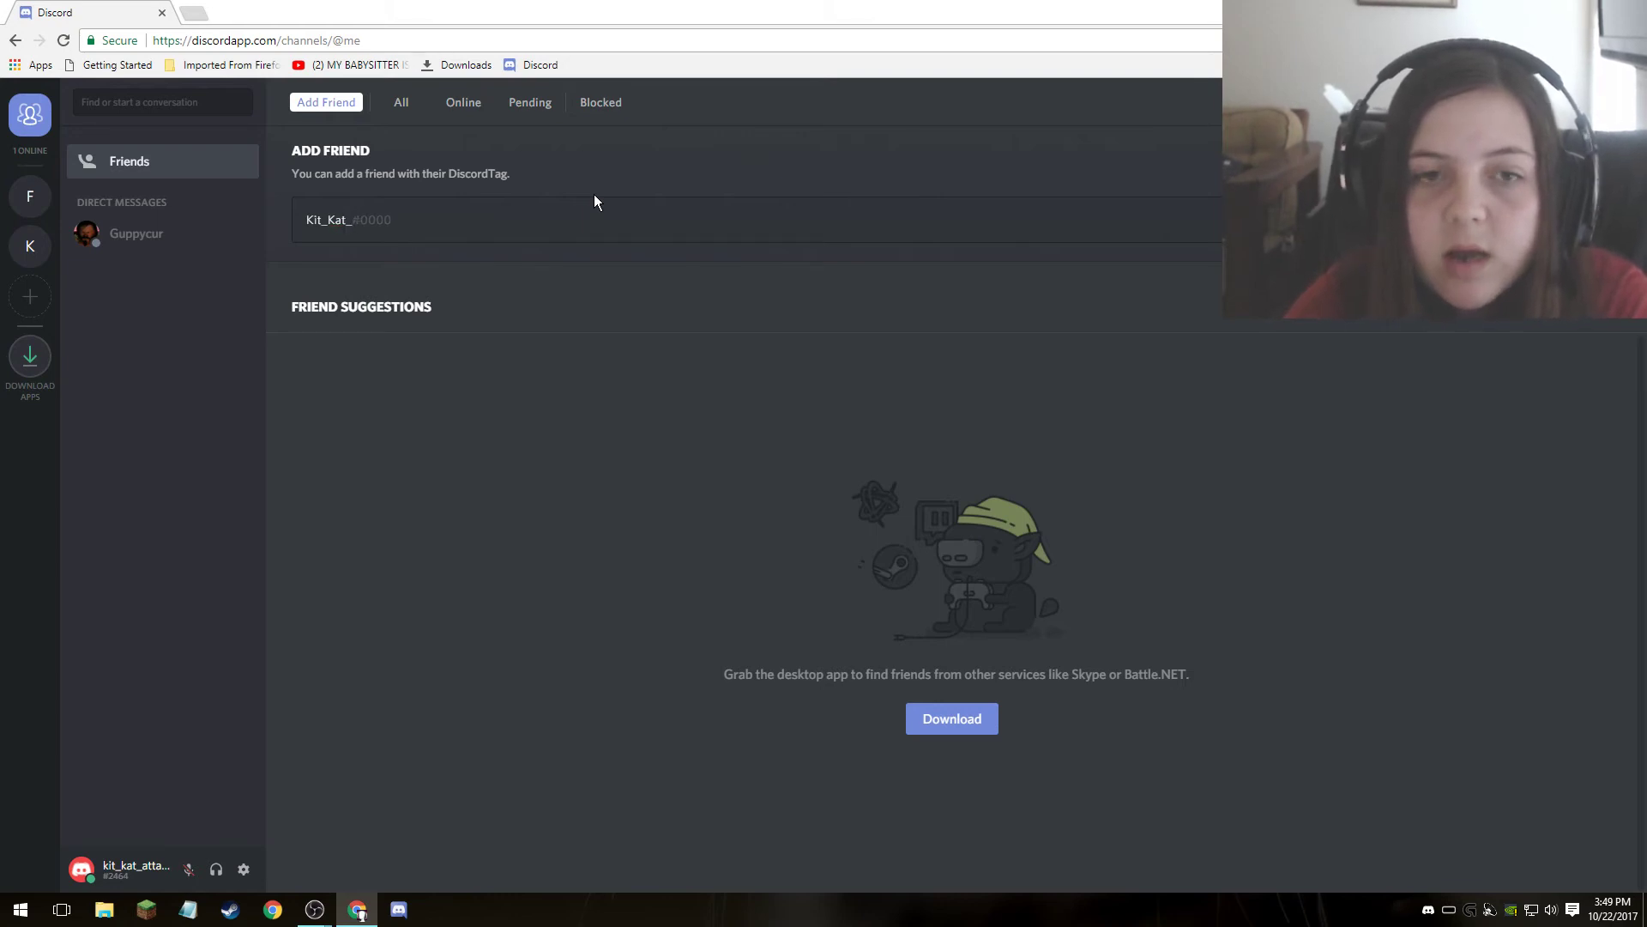
text(Attackjs)
key(BackSpace)
key(BackSpace)
text(s)
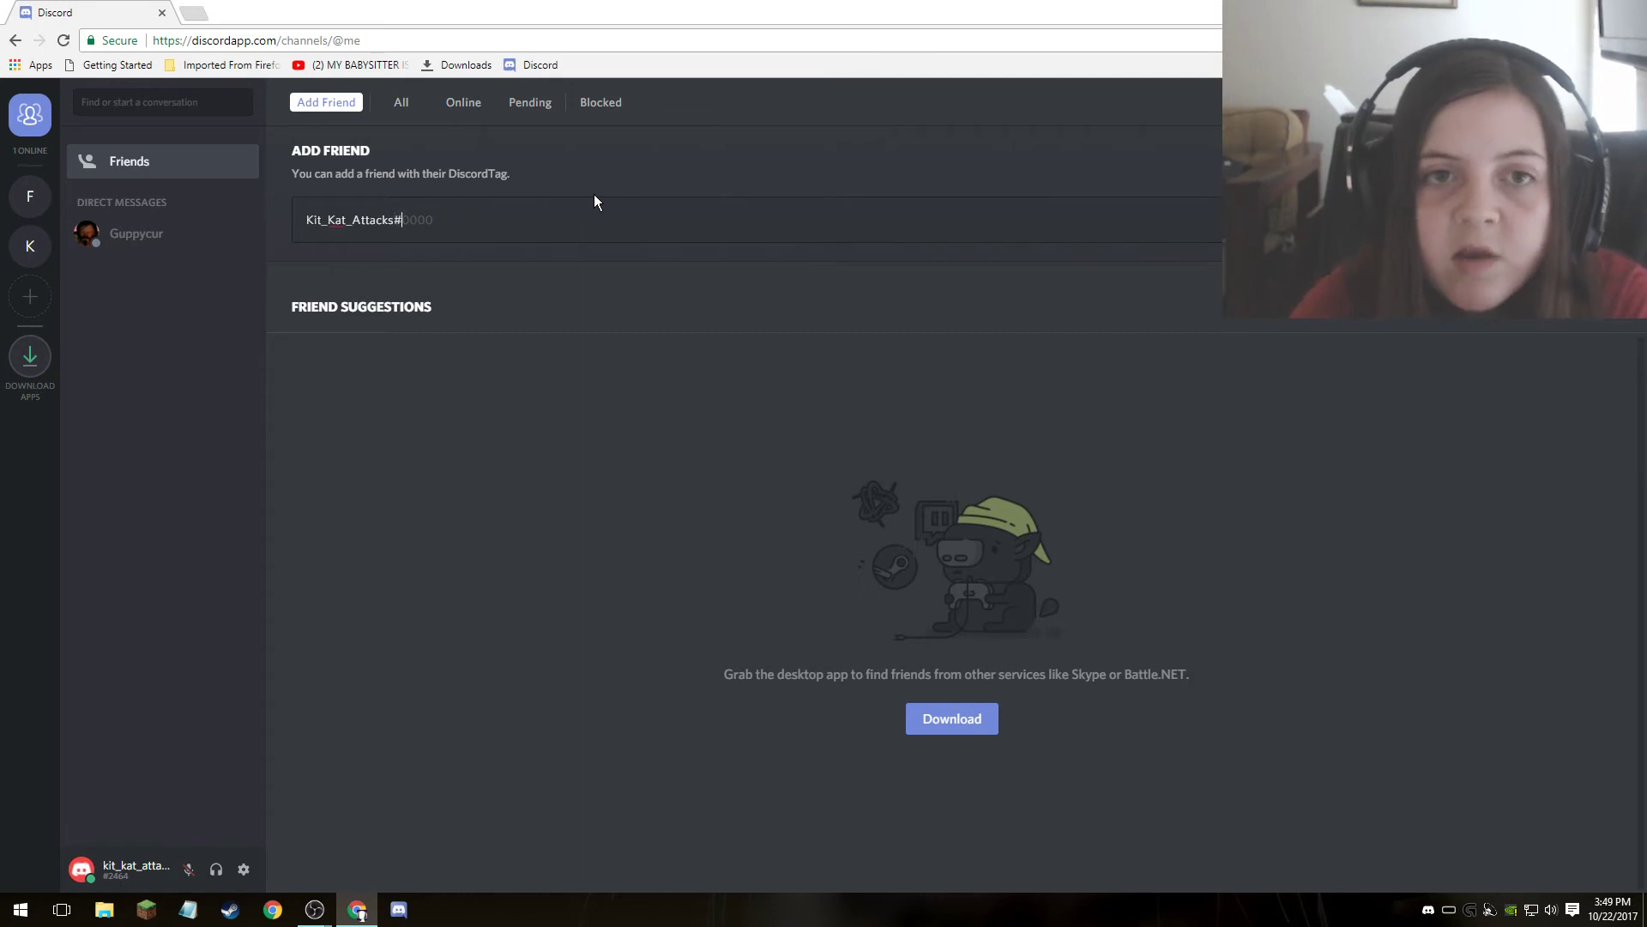
text( #)
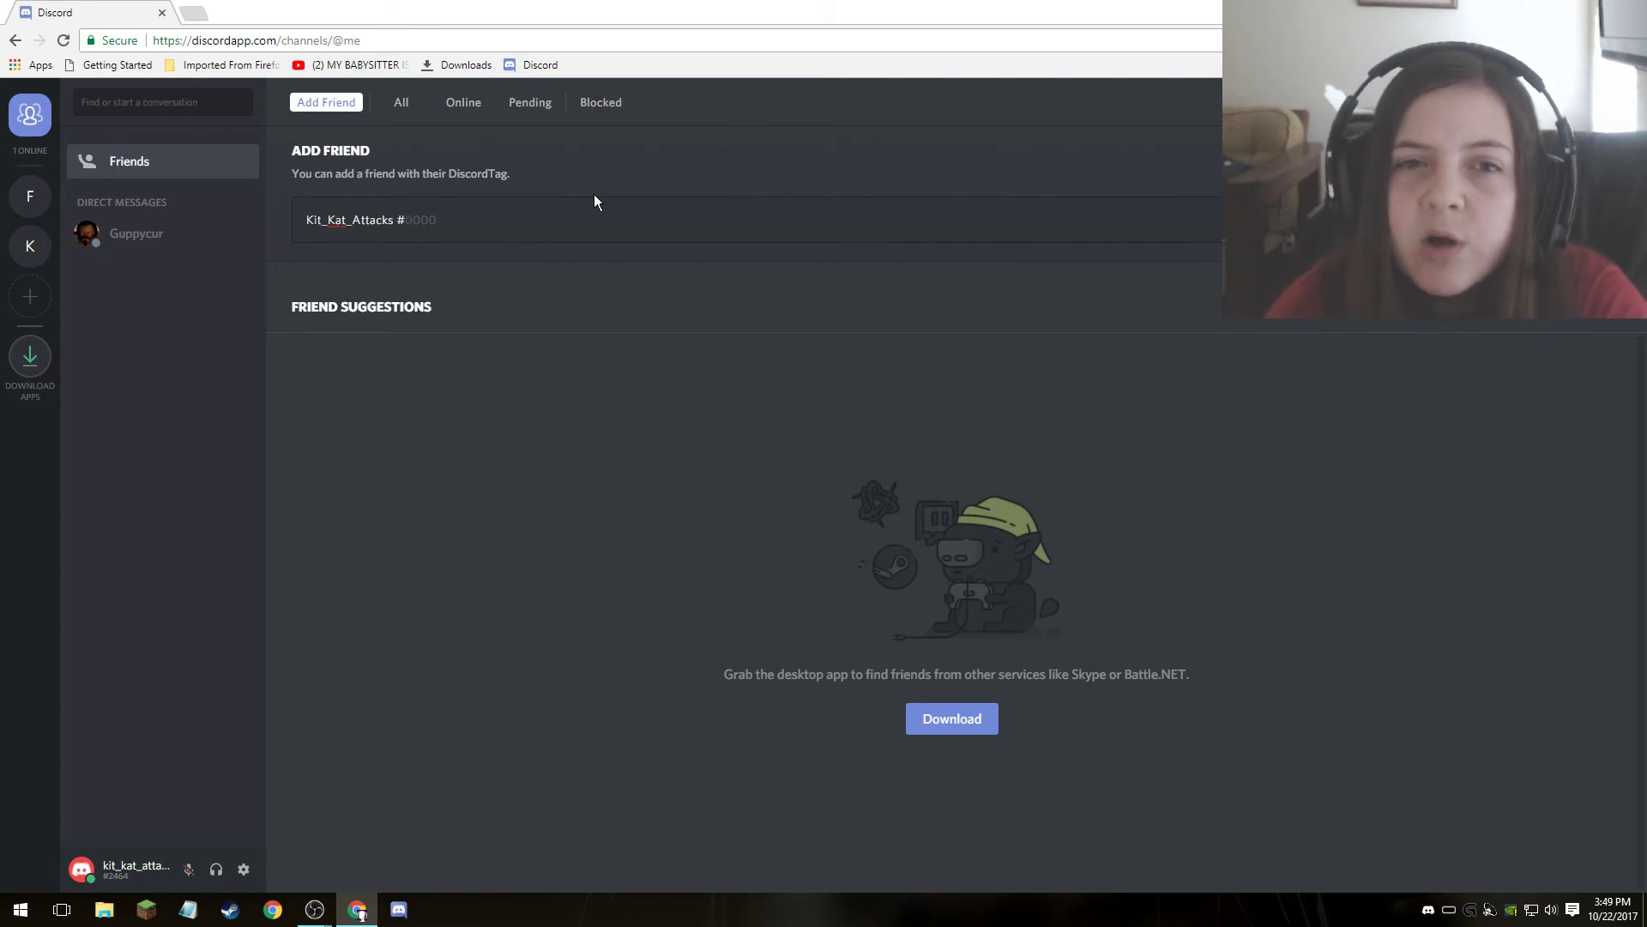
key(BackSpace)
key(BackSpace)
text(#)
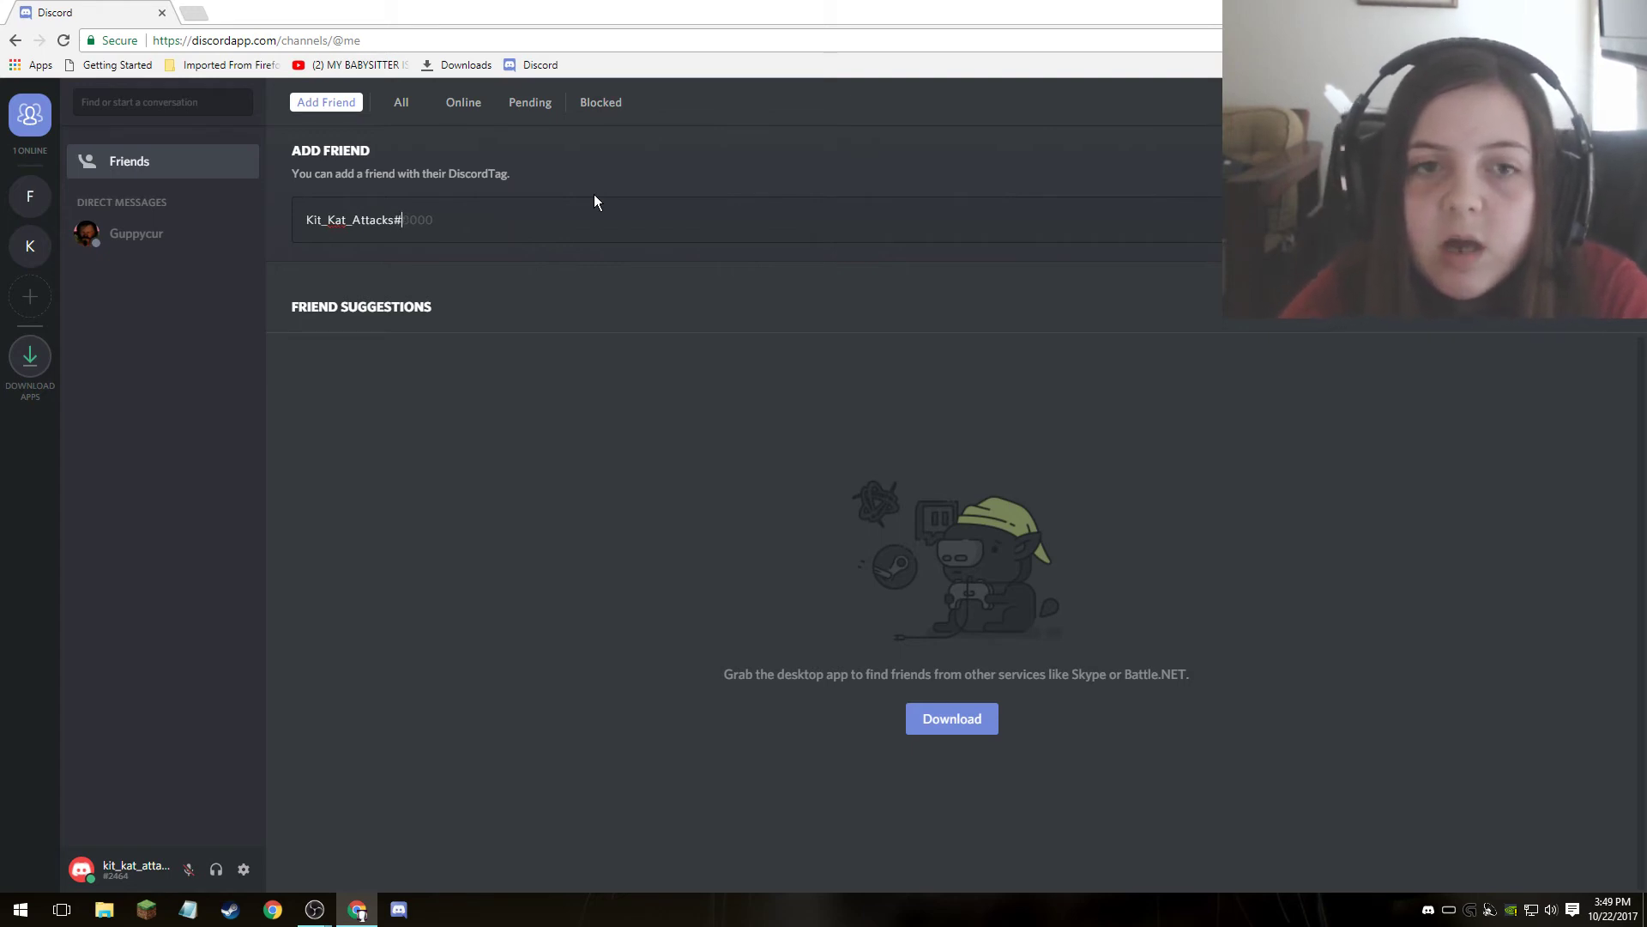
Step: Check the tag number in account settings, finish the tag with 464 and submit
click(244, 870)
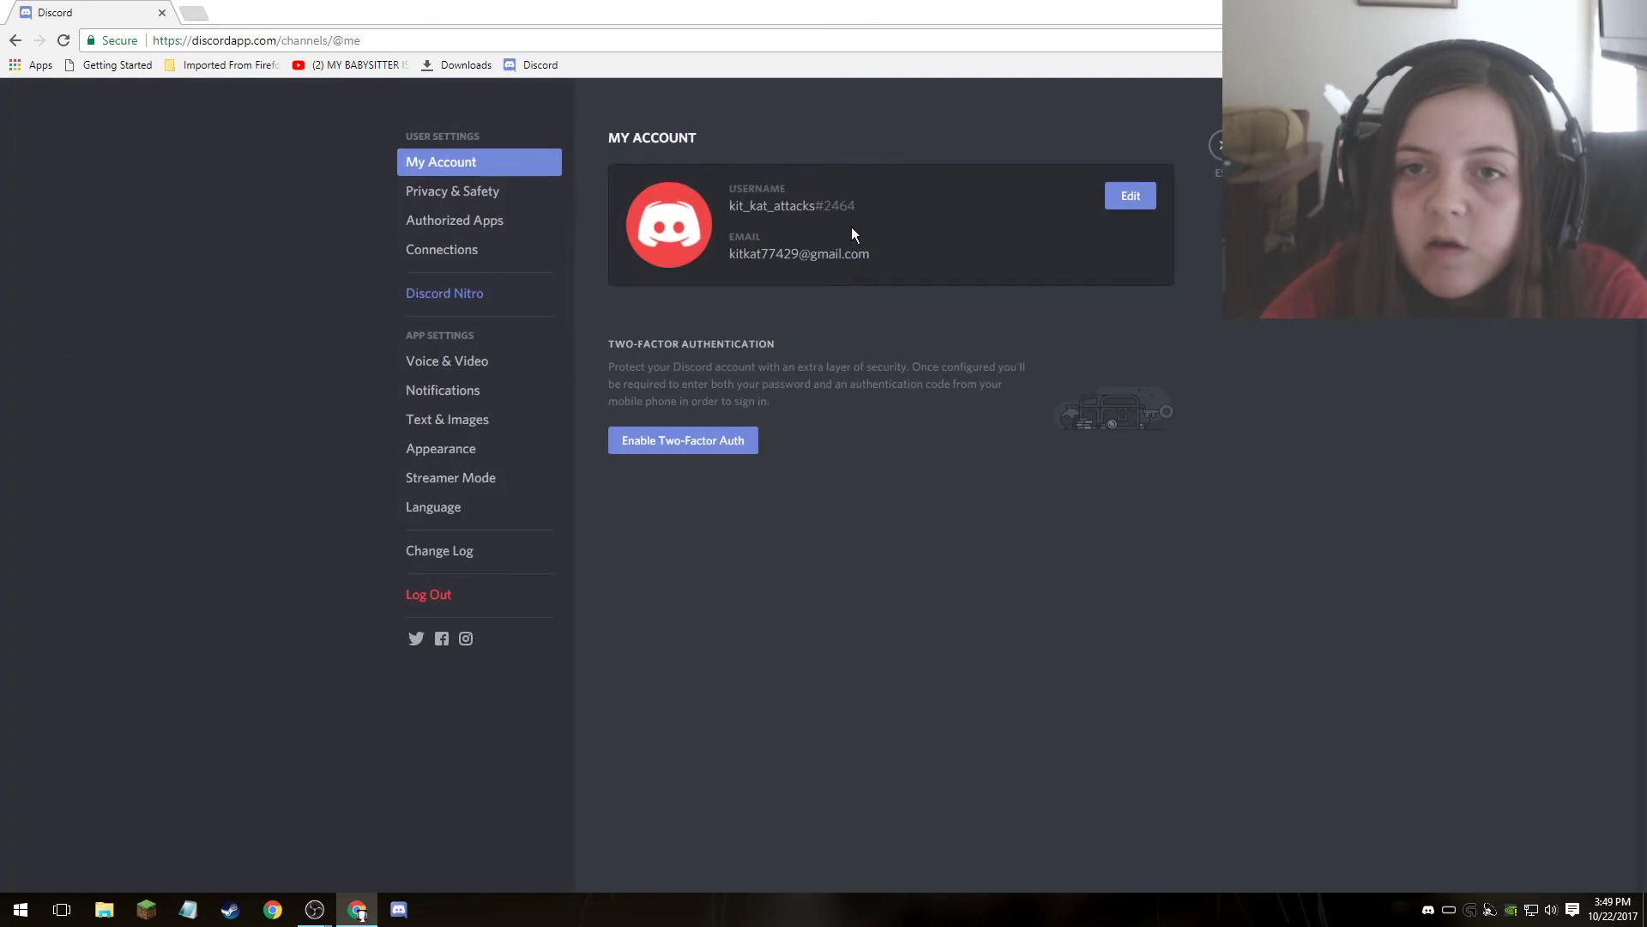
click(1216, 146)
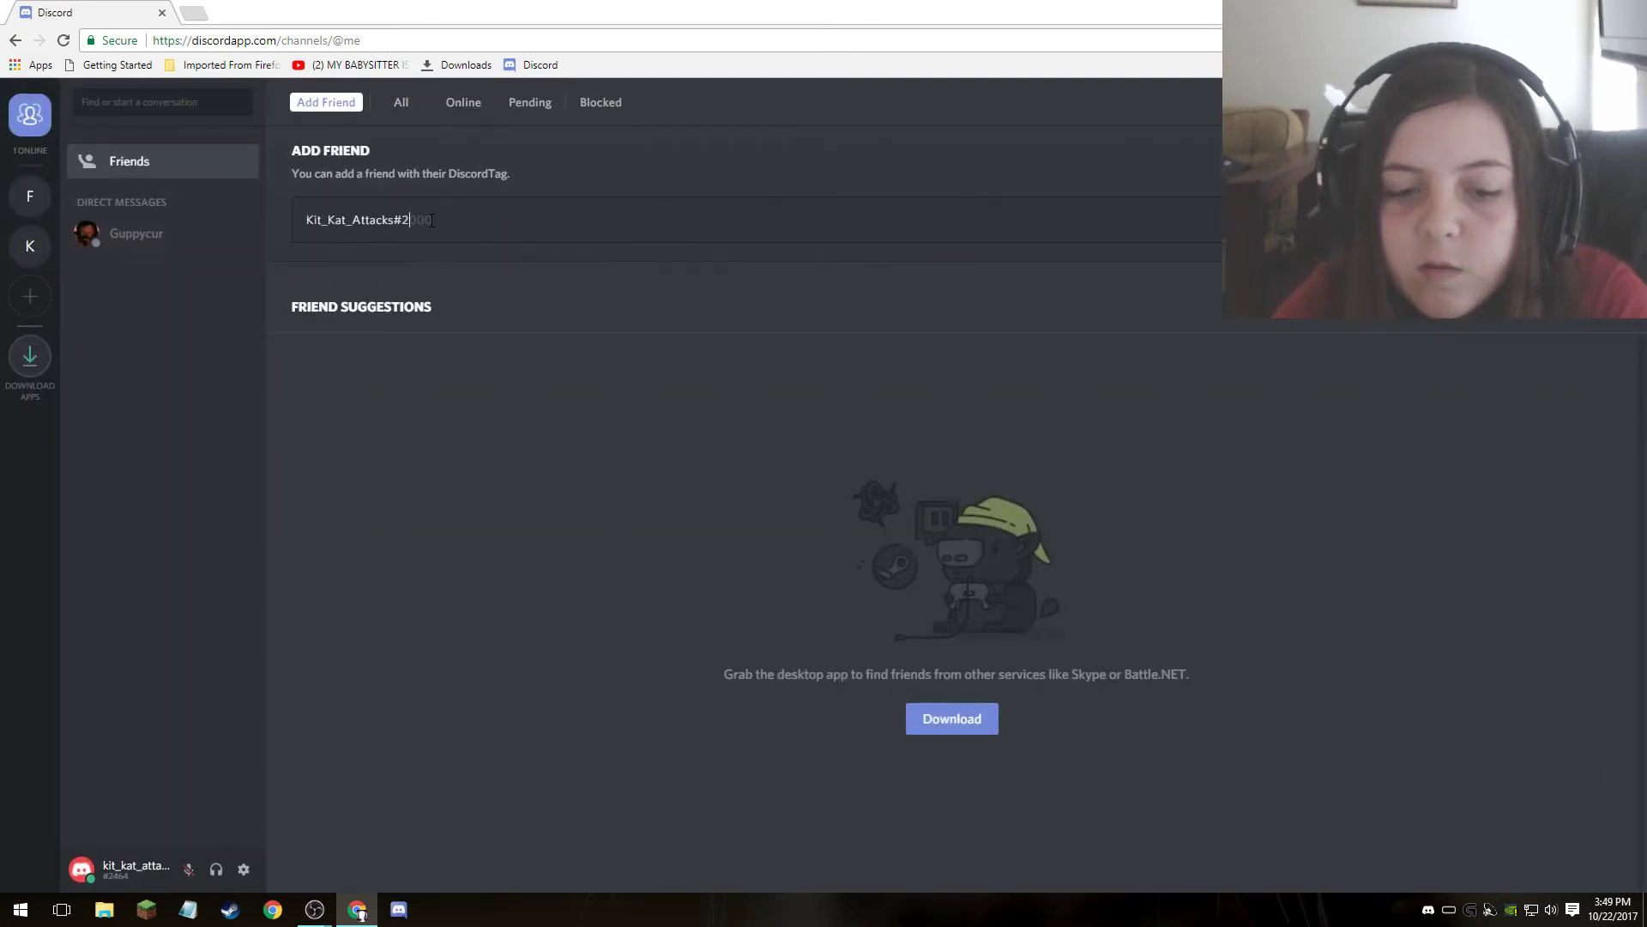
text(464)
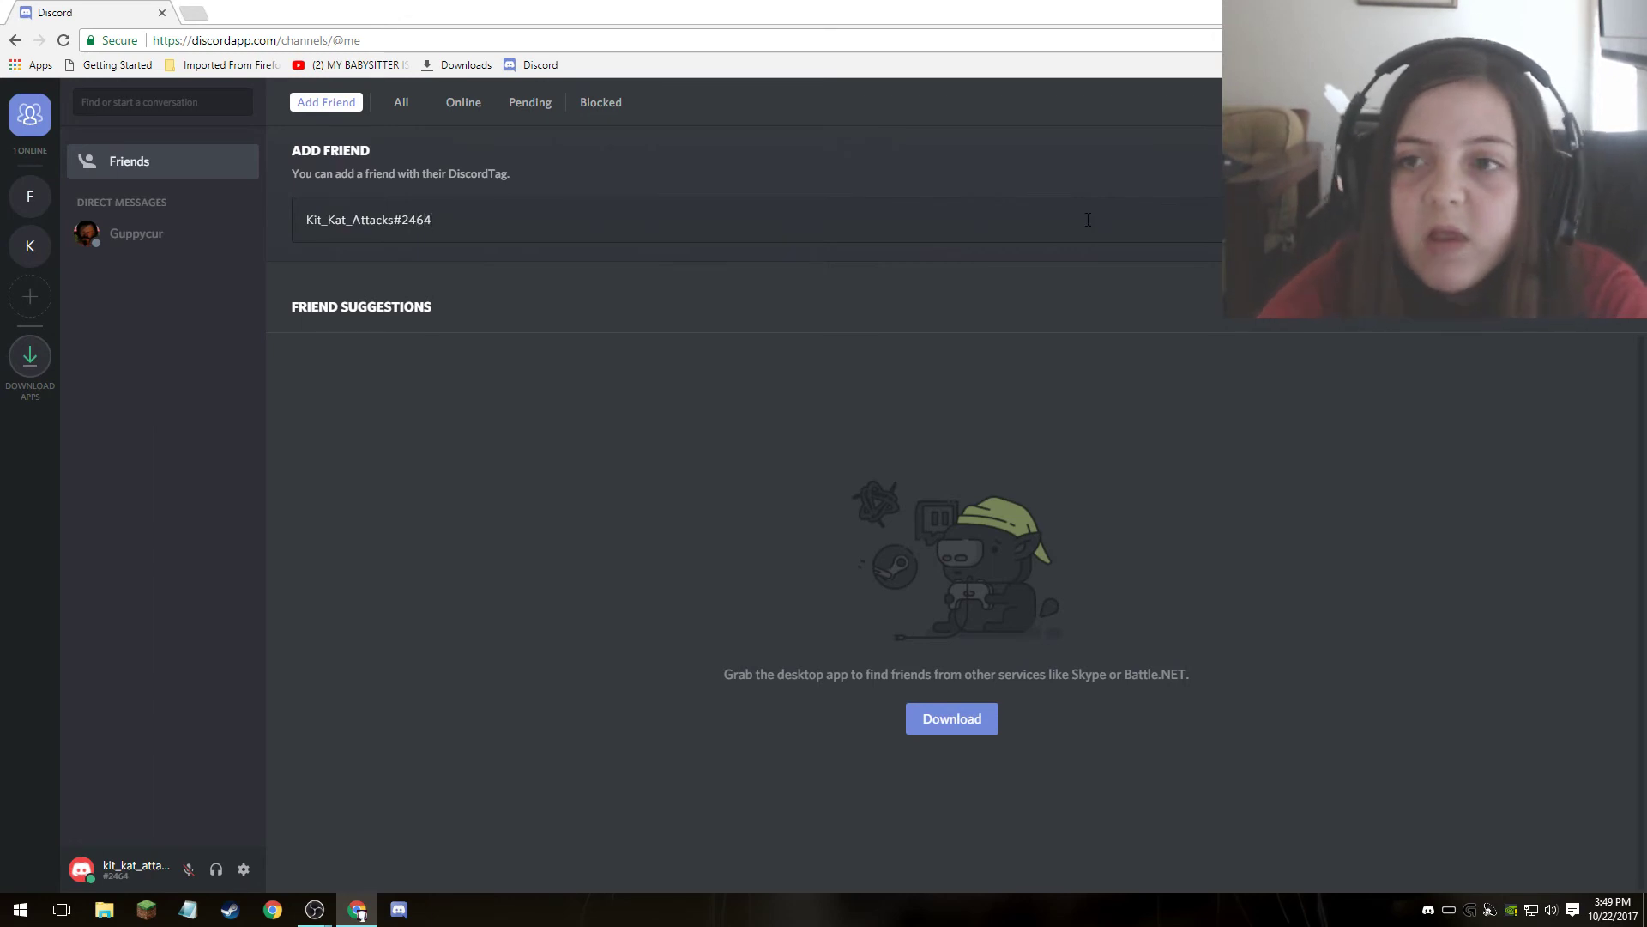
key(Return)
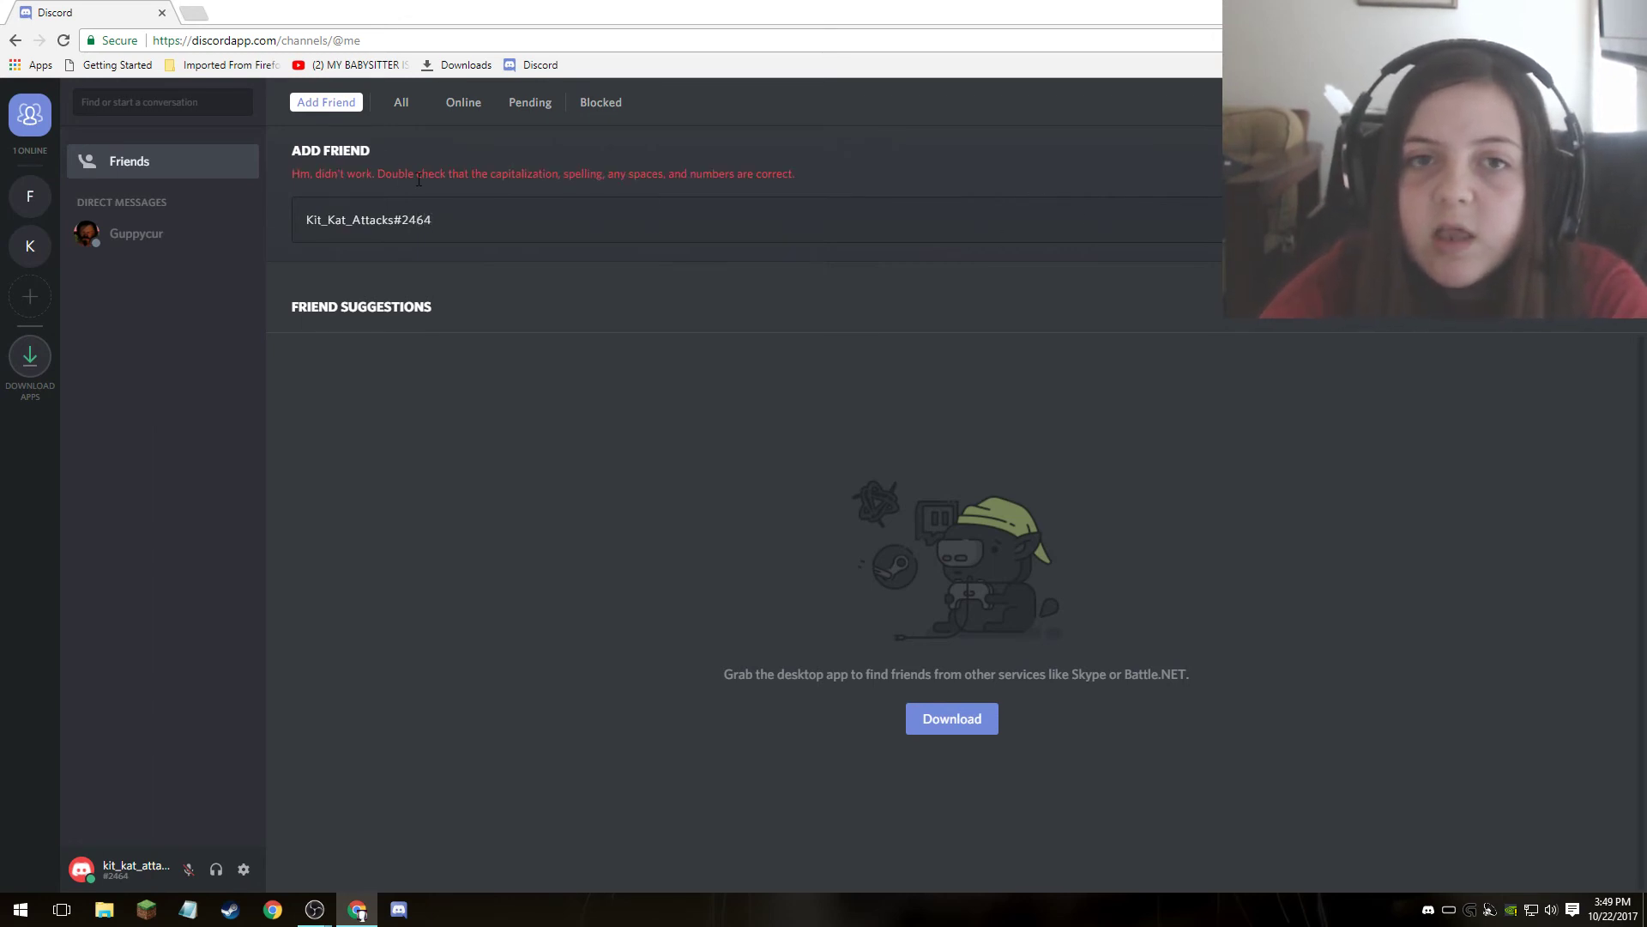